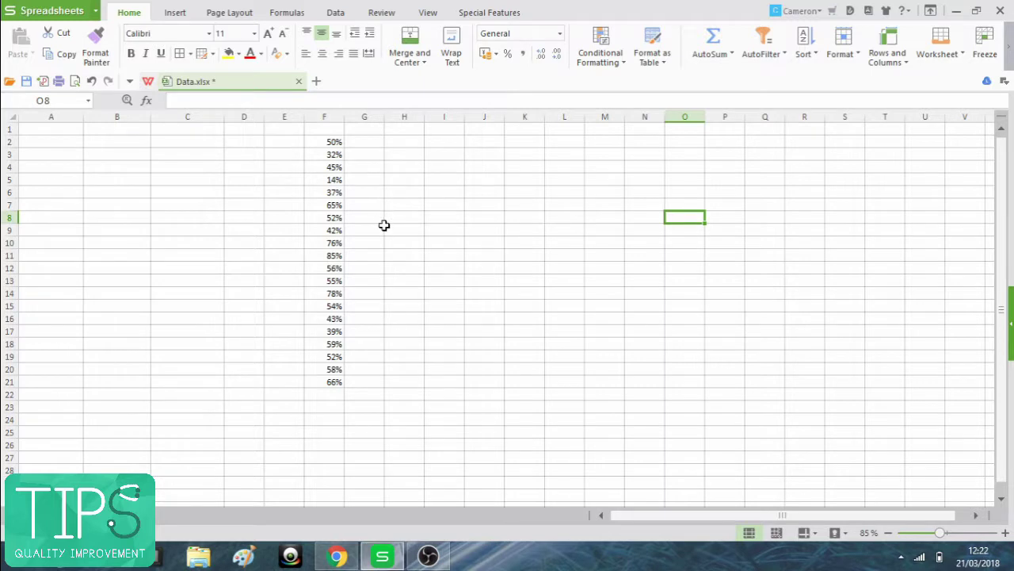
Inspect the percentage values in column F and check their number format.
drag(328, 139, 330, 380)
click(349, 151)
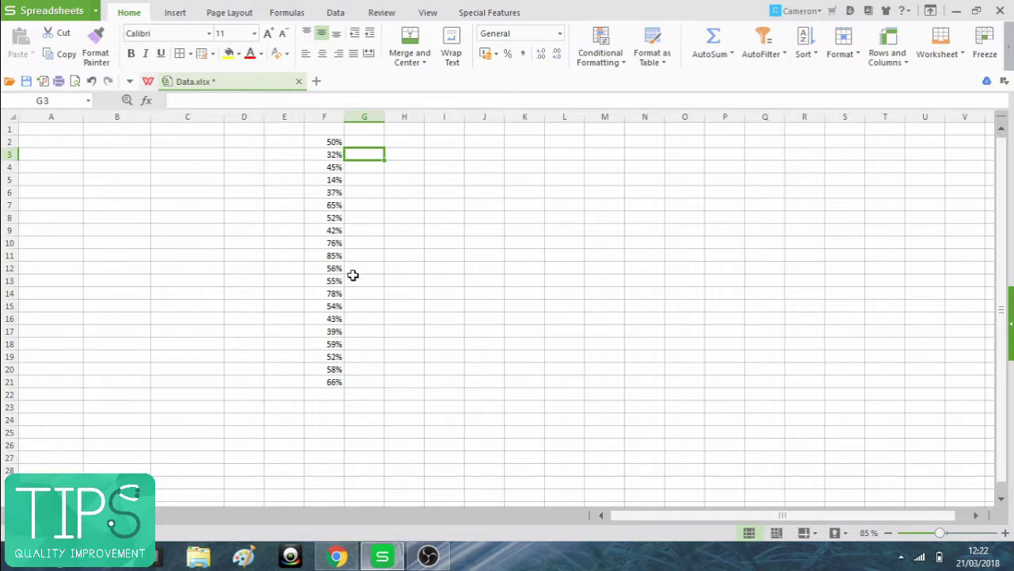
click(342, 143)
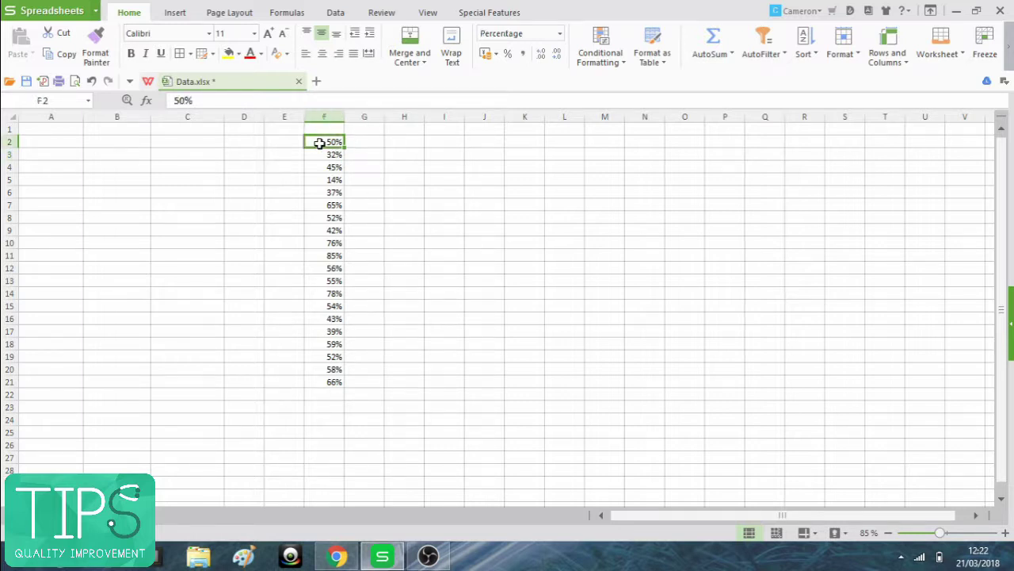
click(354, 140)
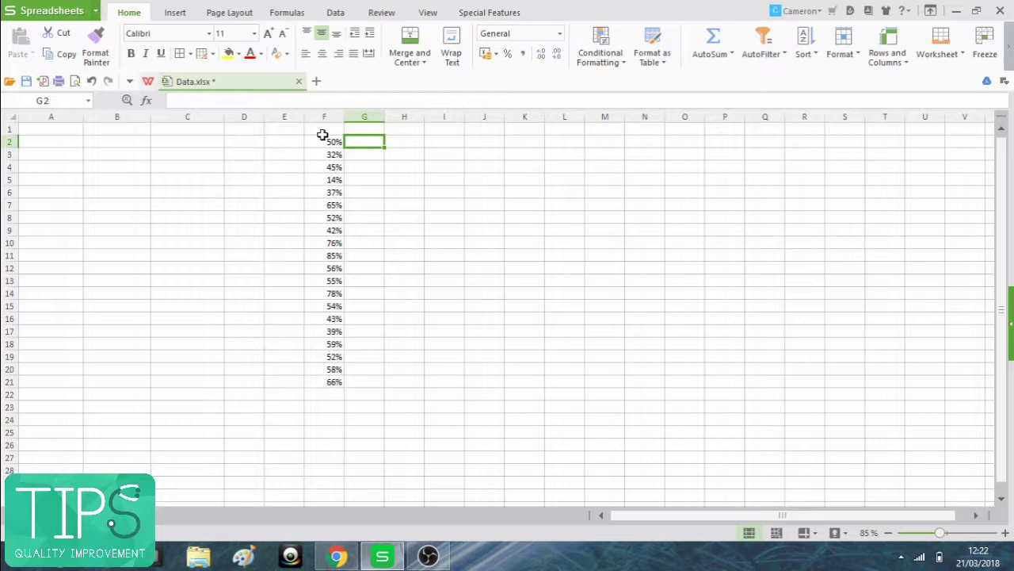
click(320, 141)
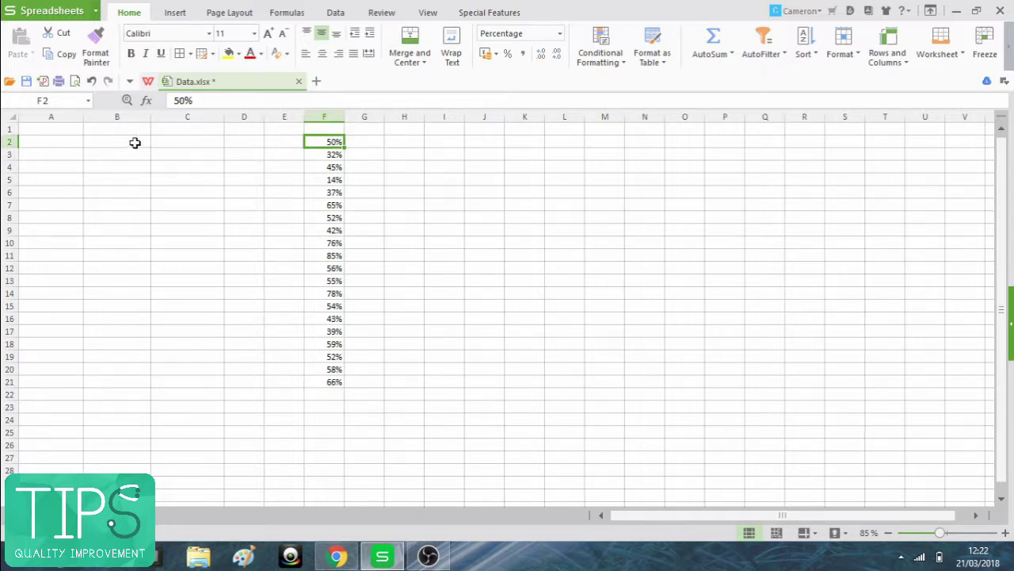
Enter the headers Time, Data and Median across A1:C1.
click(64, 130)
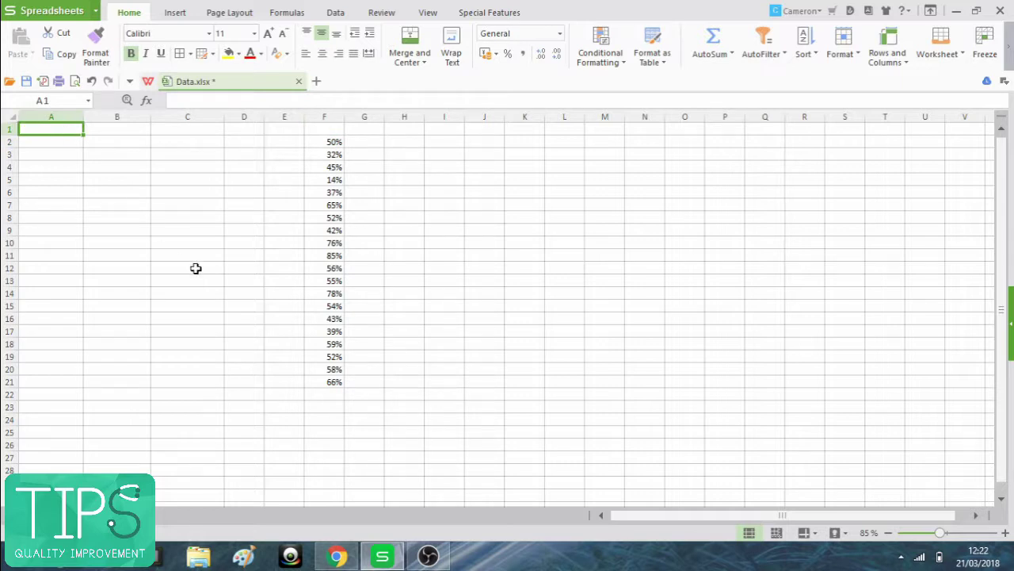
text(Time)
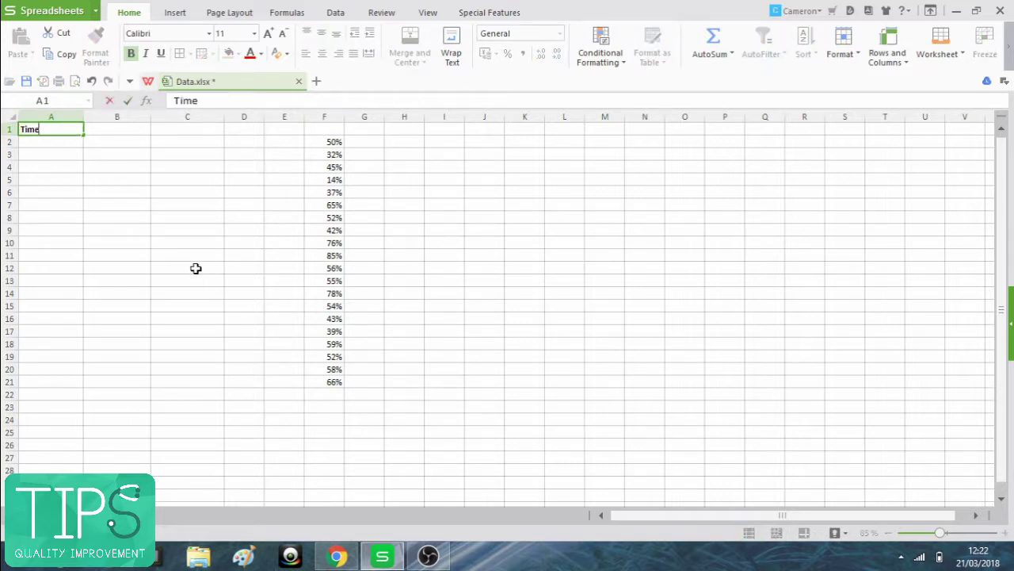
key(Tab)
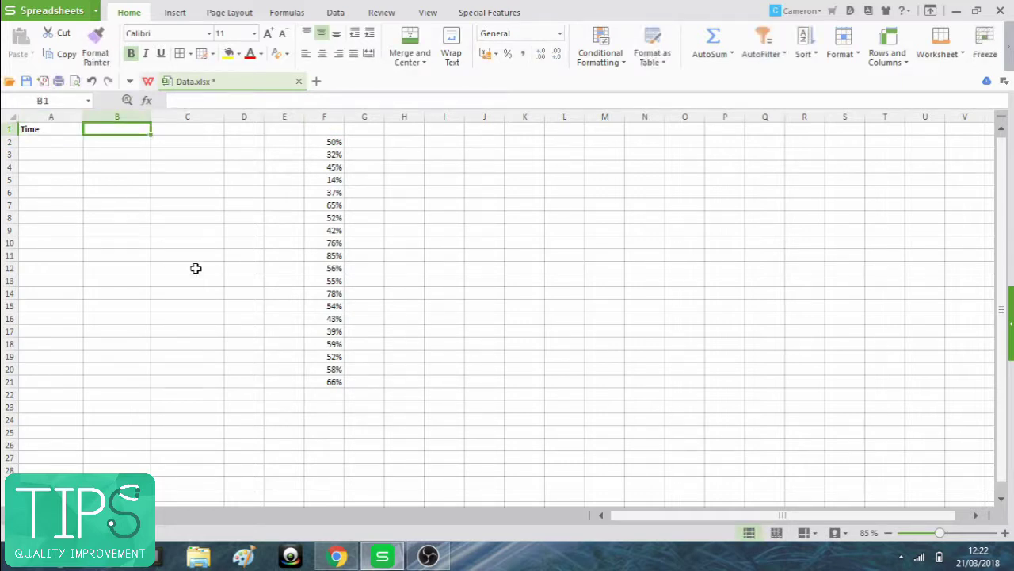
text(Data)
key(Tab)
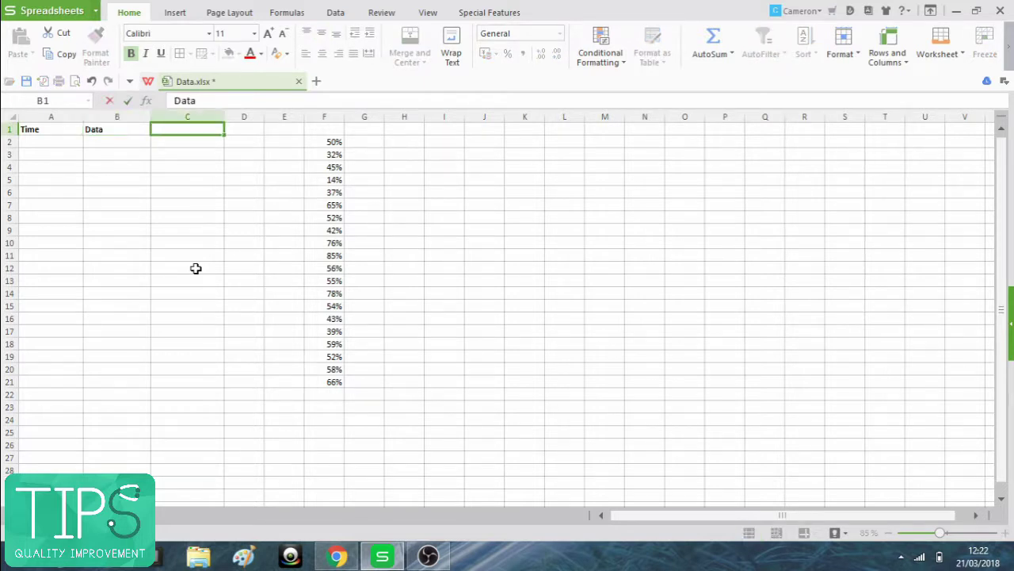
text(Median)
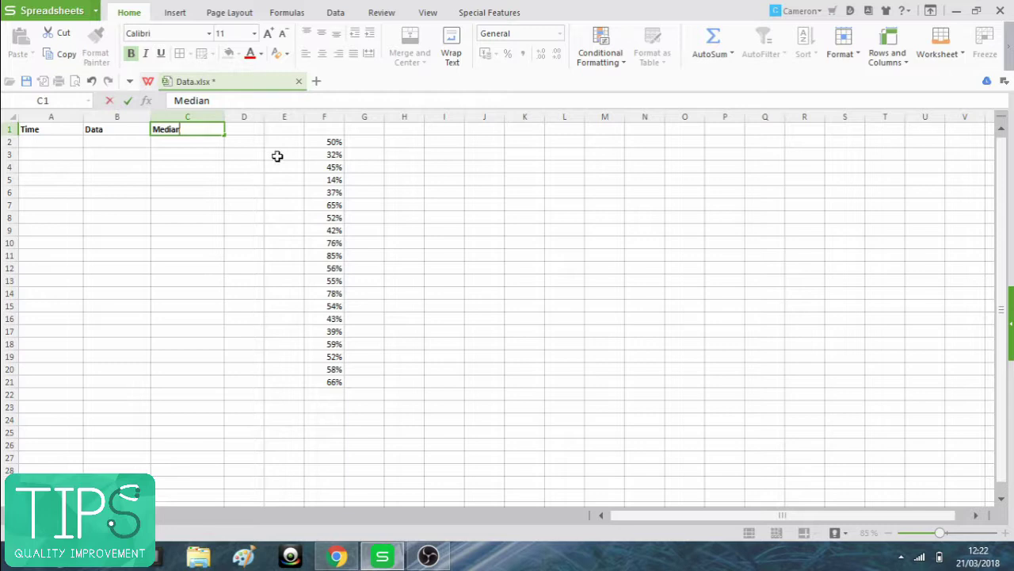
Move the twenty percentages from F2:F21 into B2:B21.
drag(329, 141, 317, 385)
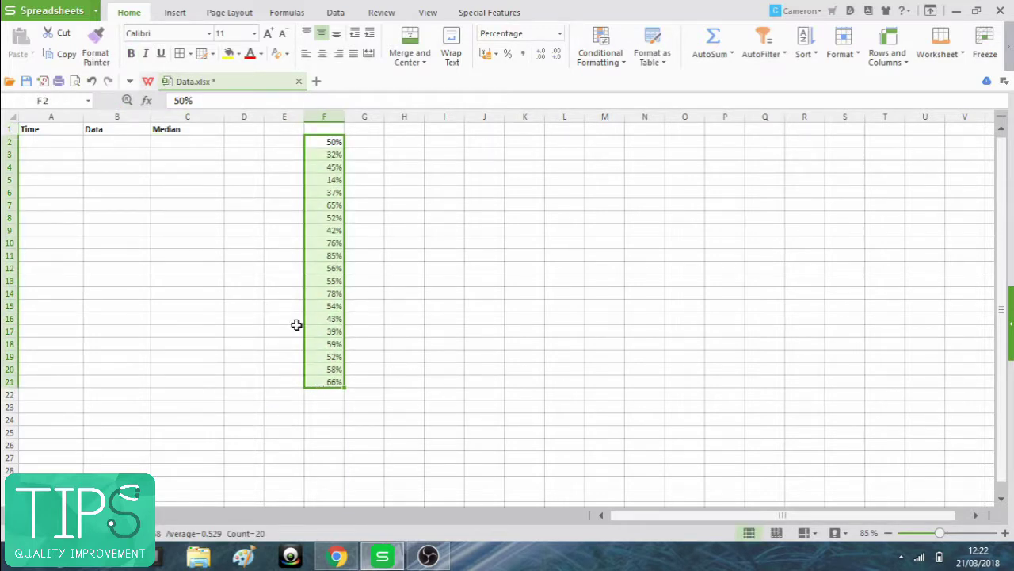
key(ctrl+c)
click(113, 143)
right_click(118, 144)
click(167, 195)
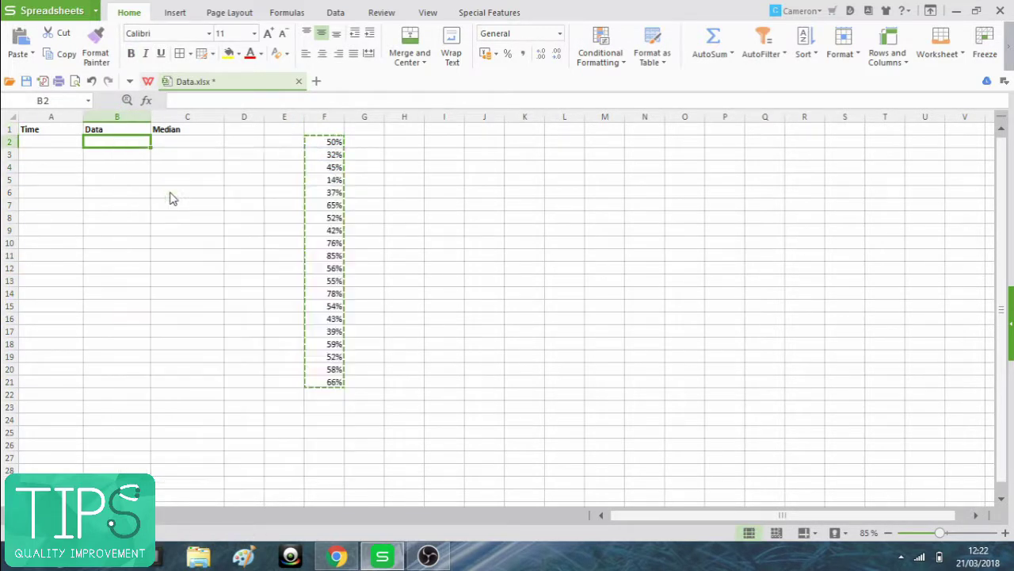
click(404, 239)
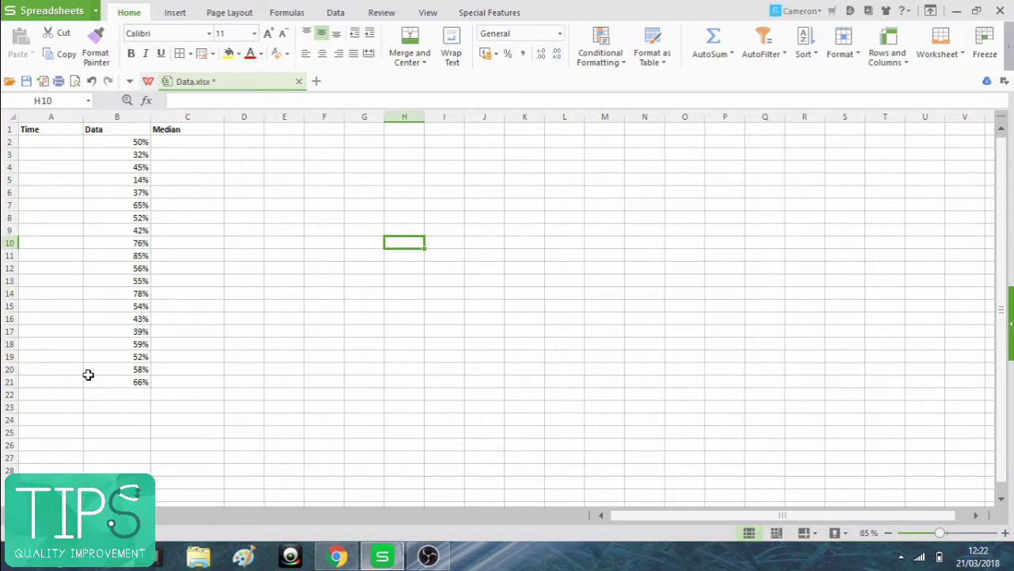
Type Week 1, Week 2, Week 3 in A2:A4 and fill the series down to Week 20 in A21.
click(38, 142)
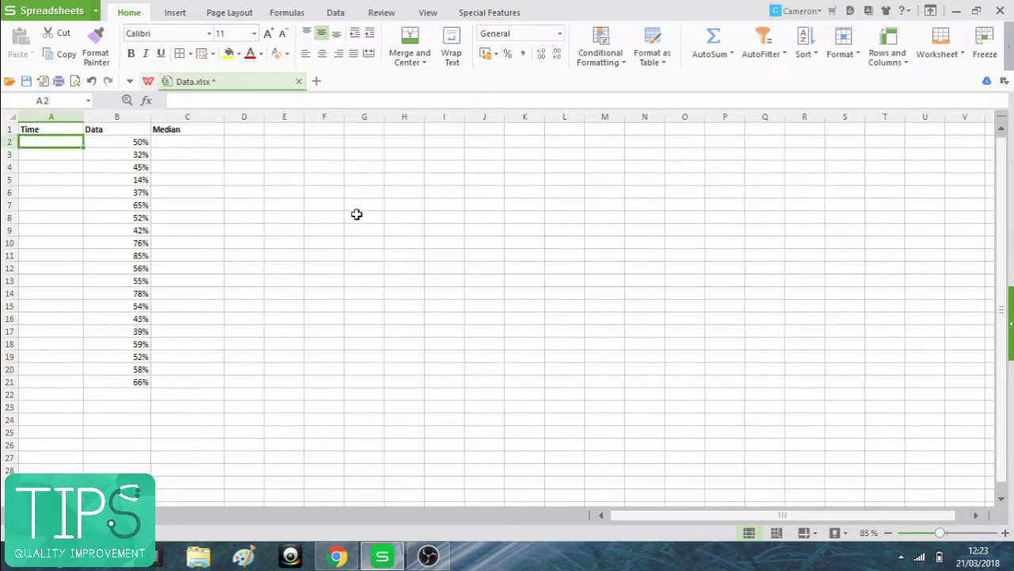
text(Week 1)
key(Return)
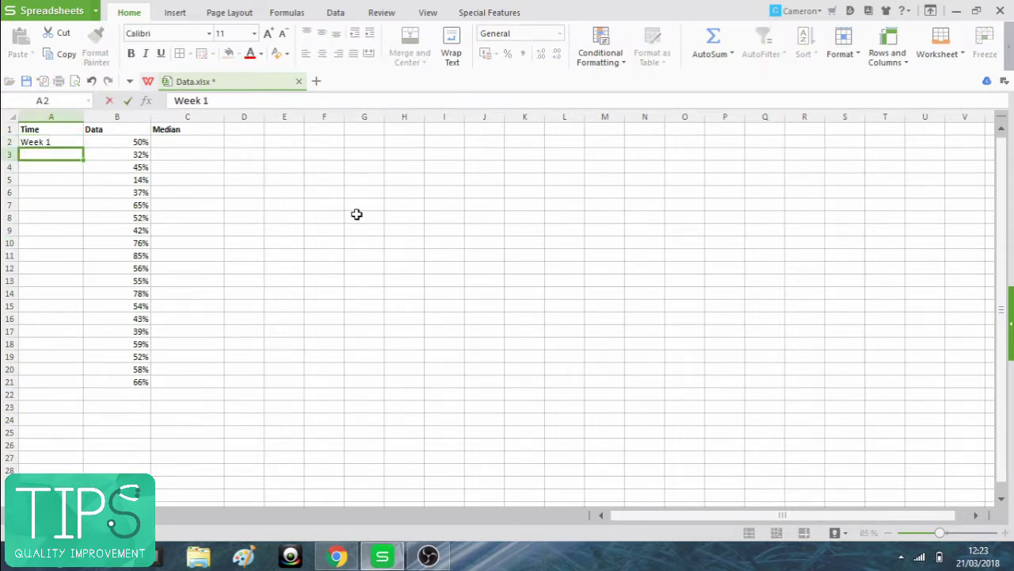
text(Week 2)
key(Return)
text(Week 3)
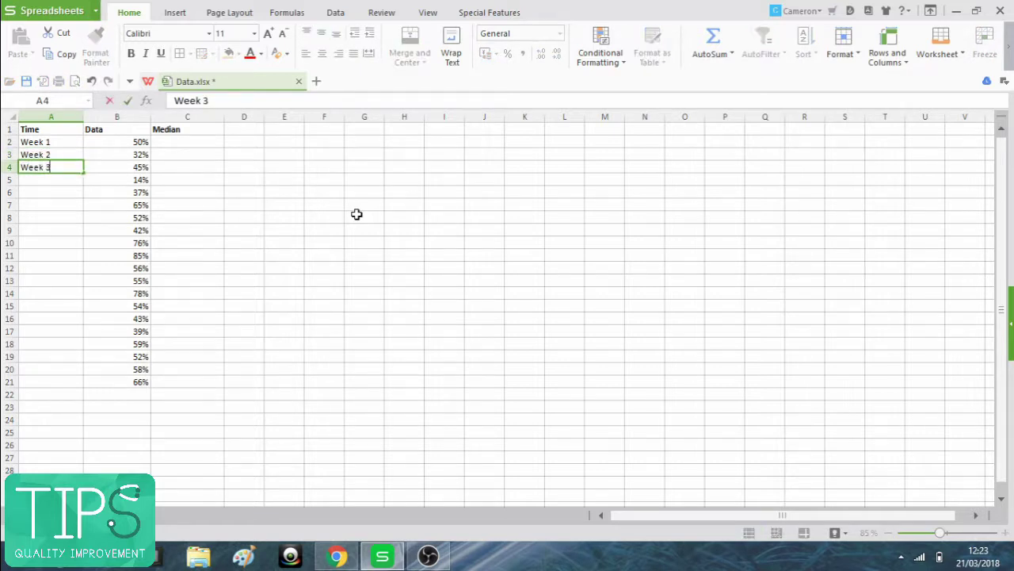
click(267, 231)
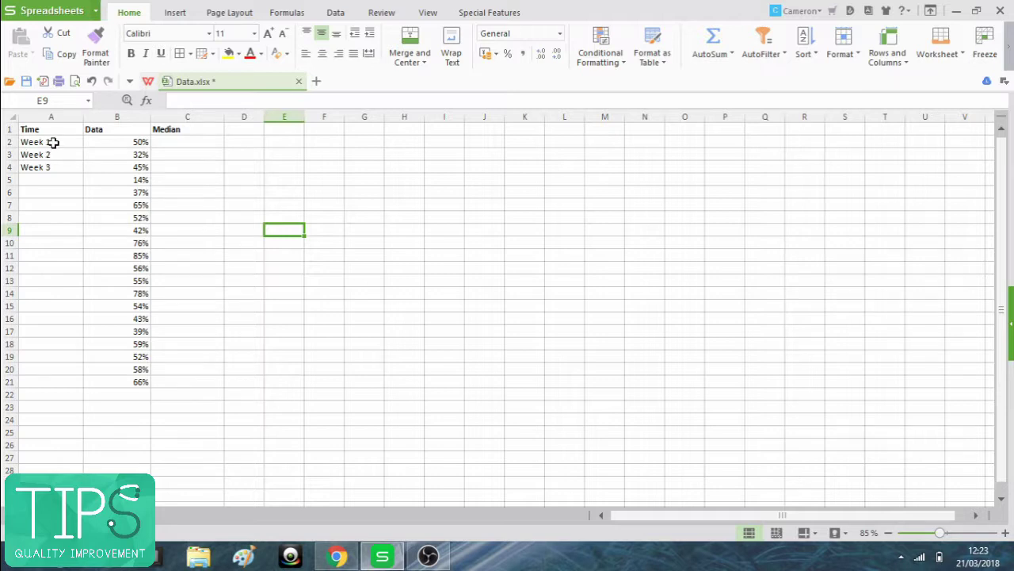
drag(53, 142, 48, 172)
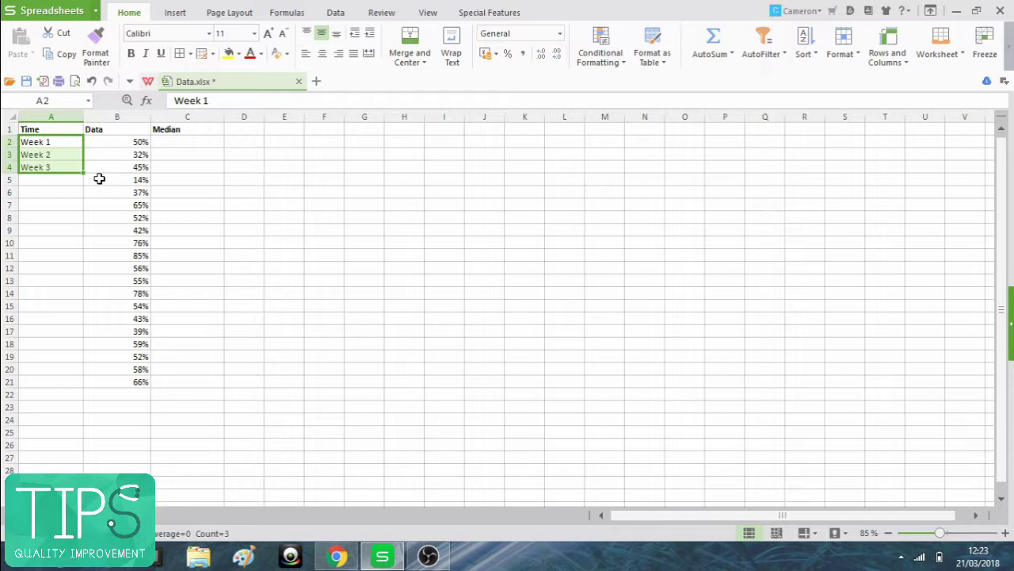
drag(85, 173, 78, 388)
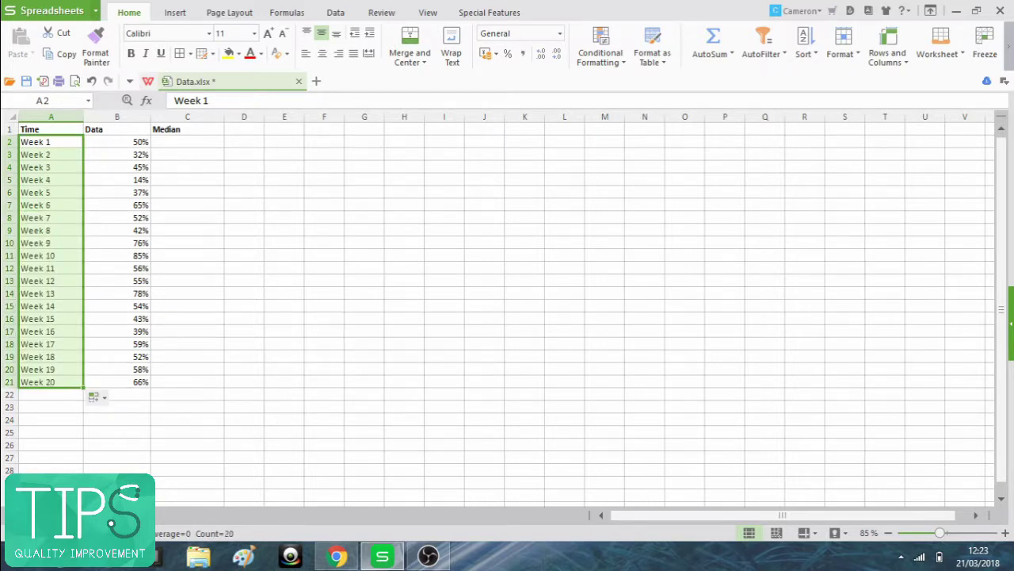
click(409, 334)
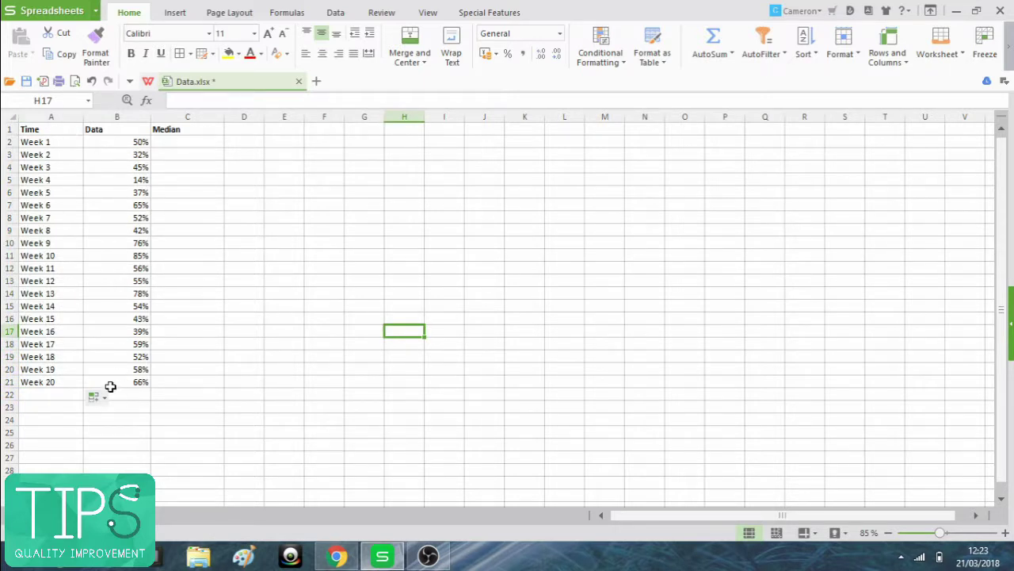
click(190, 141)
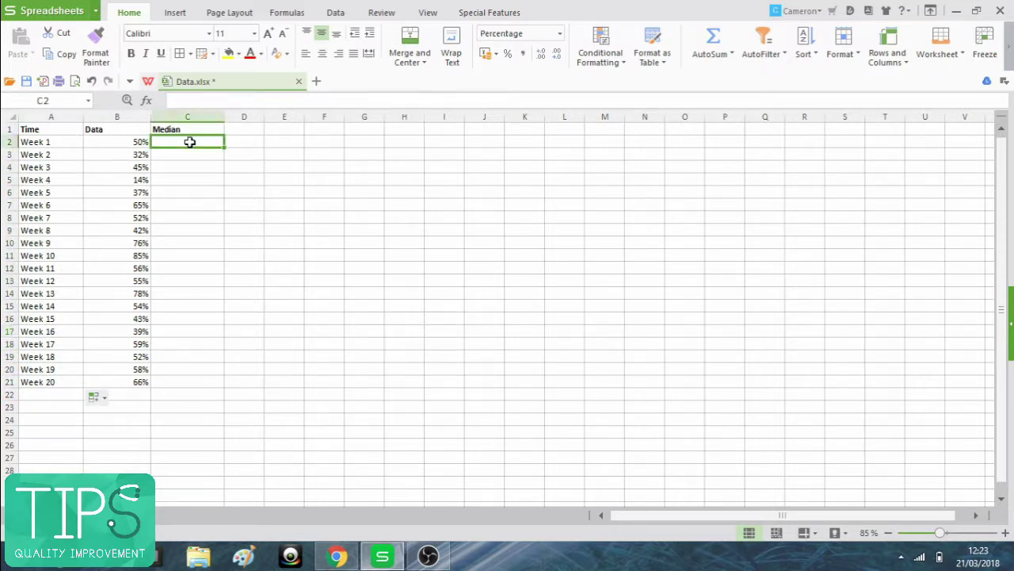
click(288, 155)
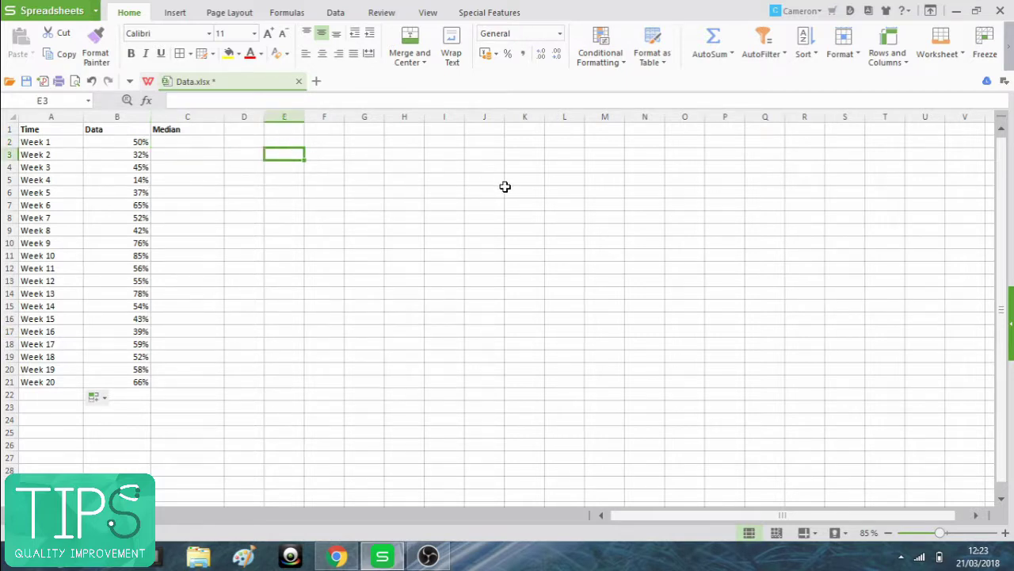
text(5+3)
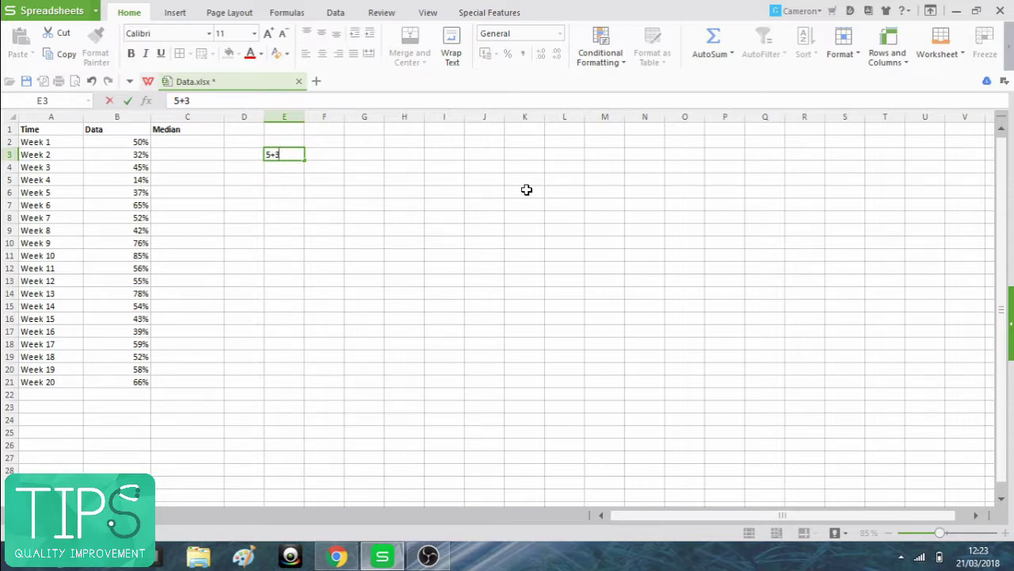
key(Return)
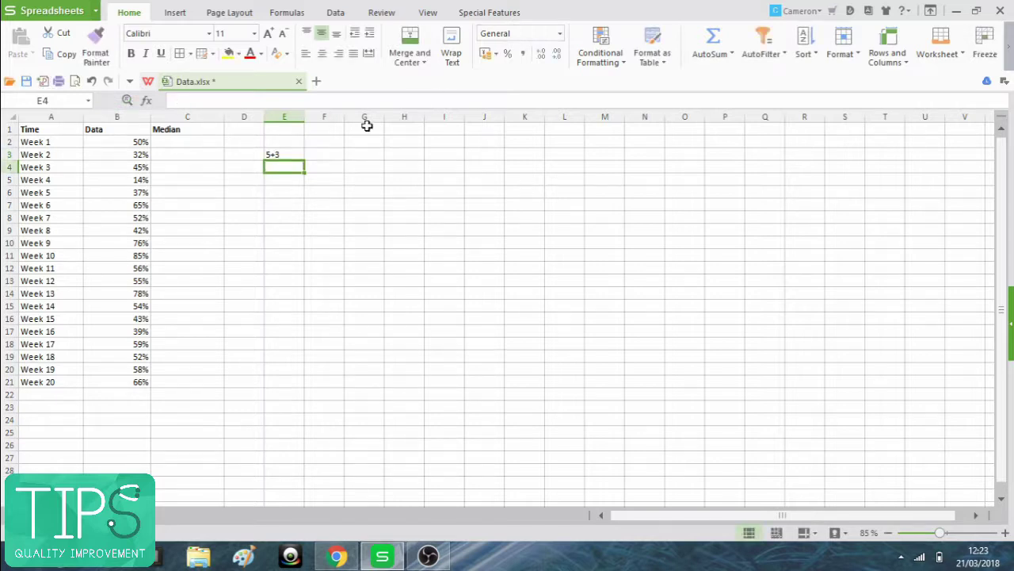
click(283, 155)
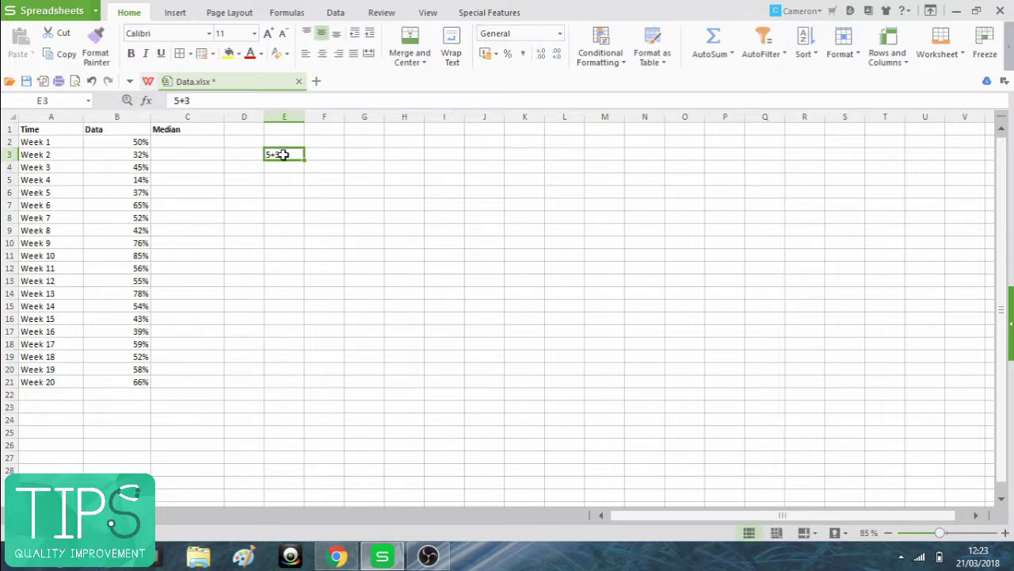
drag(217, 101, 73, 100)
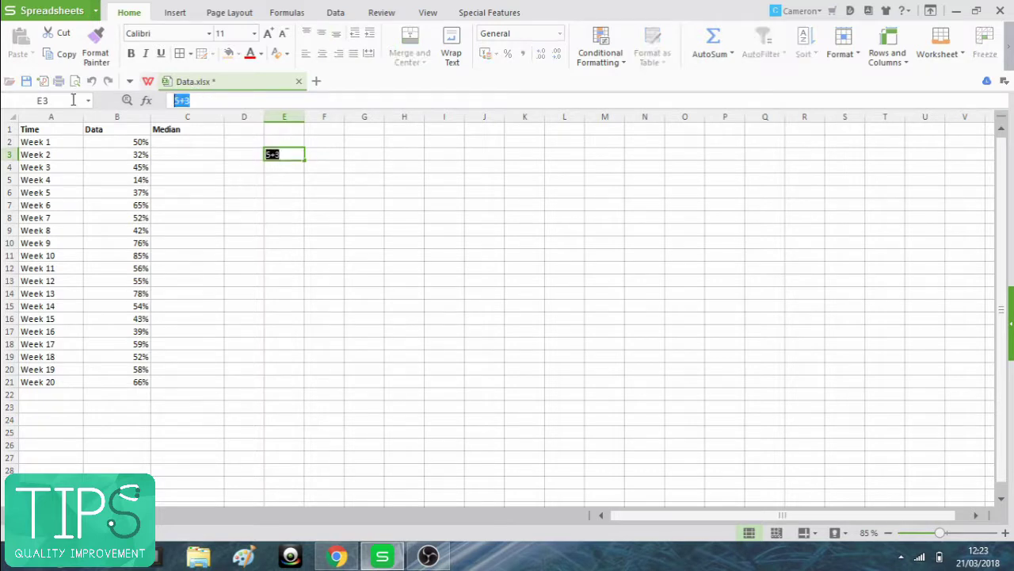
key(BackSpace)
text(=)
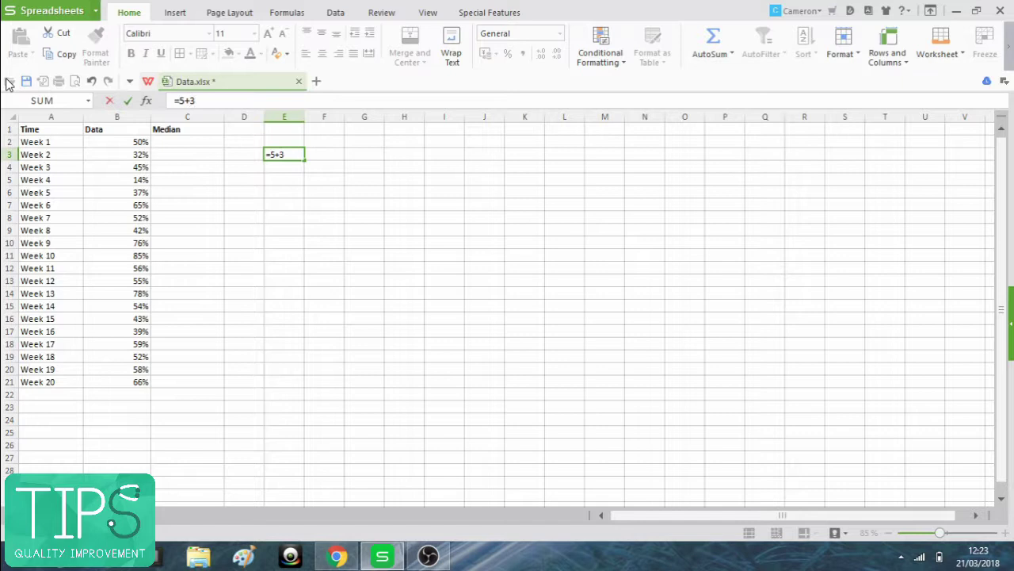
key(Return)
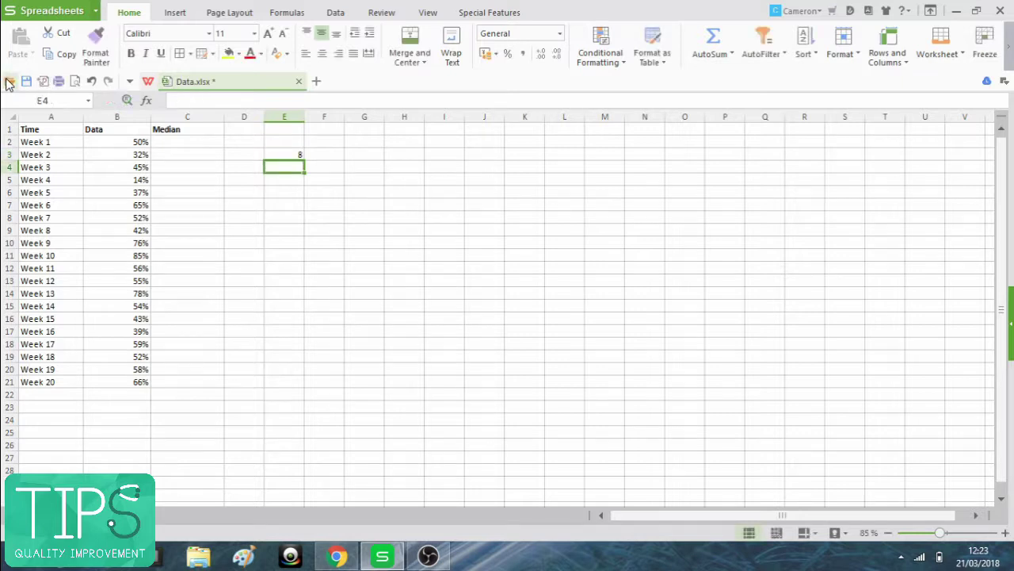
click(283, 148)
click(281, 152)
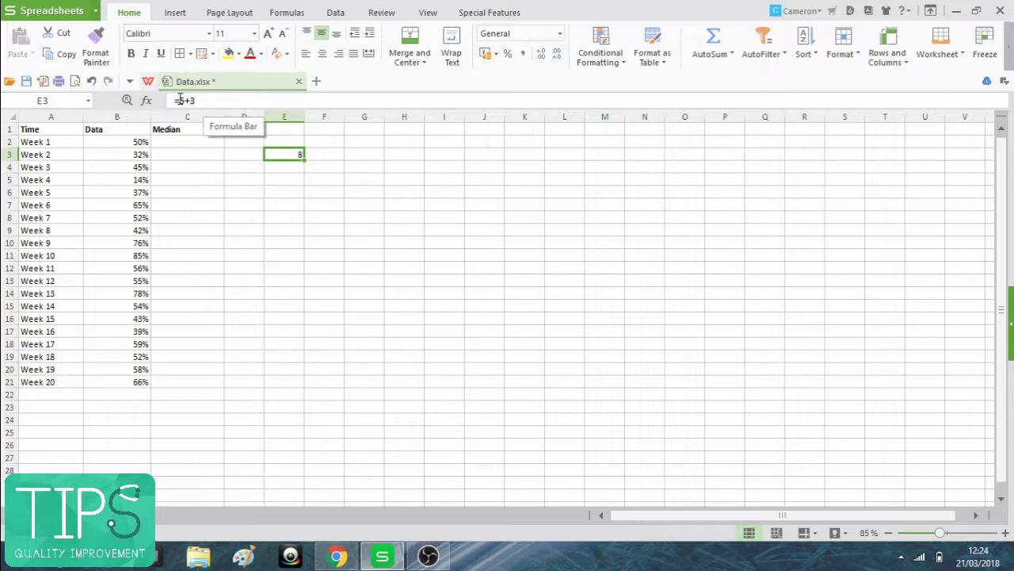
drag(179, 99, 166, 100)
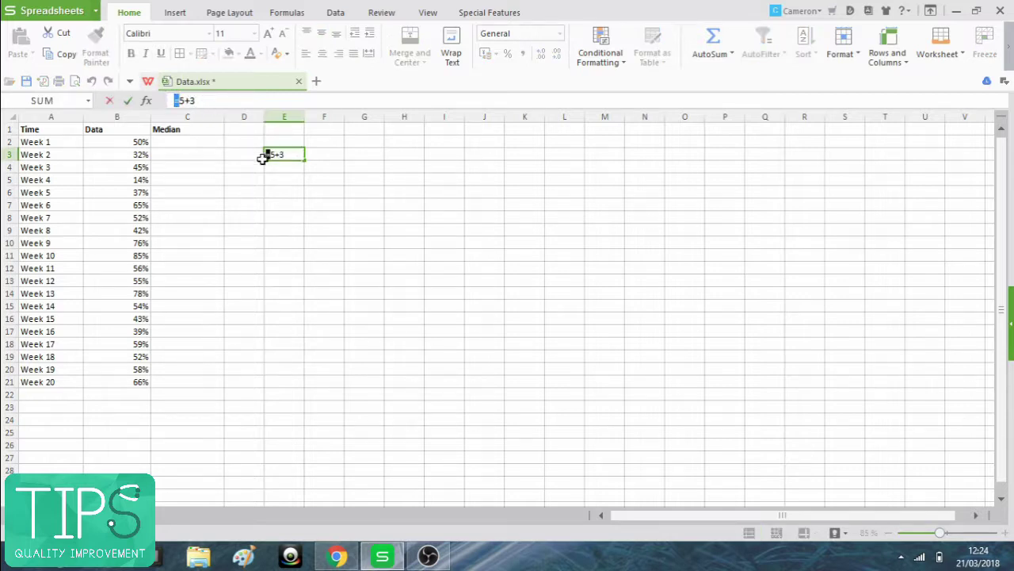
key(Return)
click(291, 156)
key(Delete)
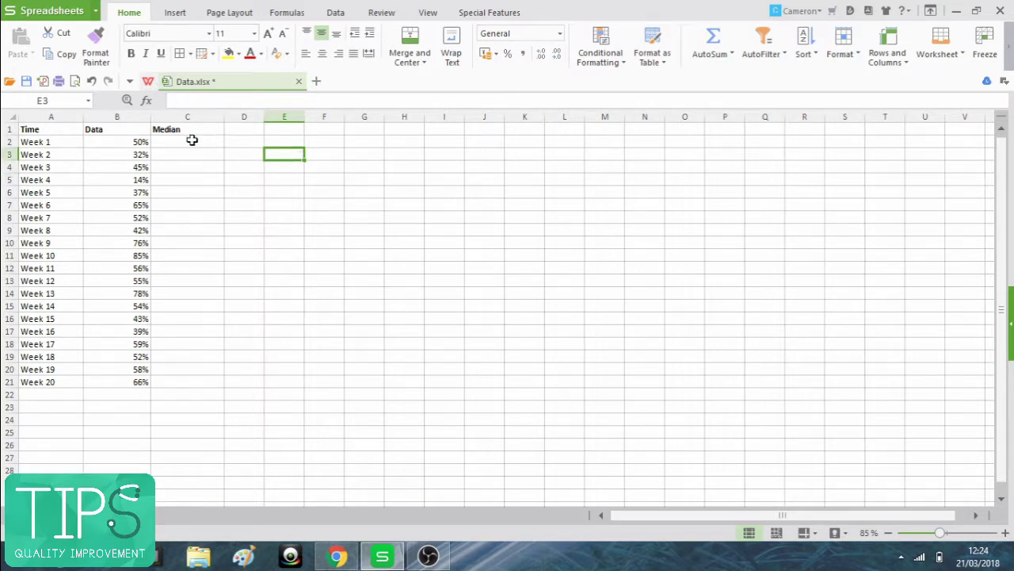
click(193, 141)
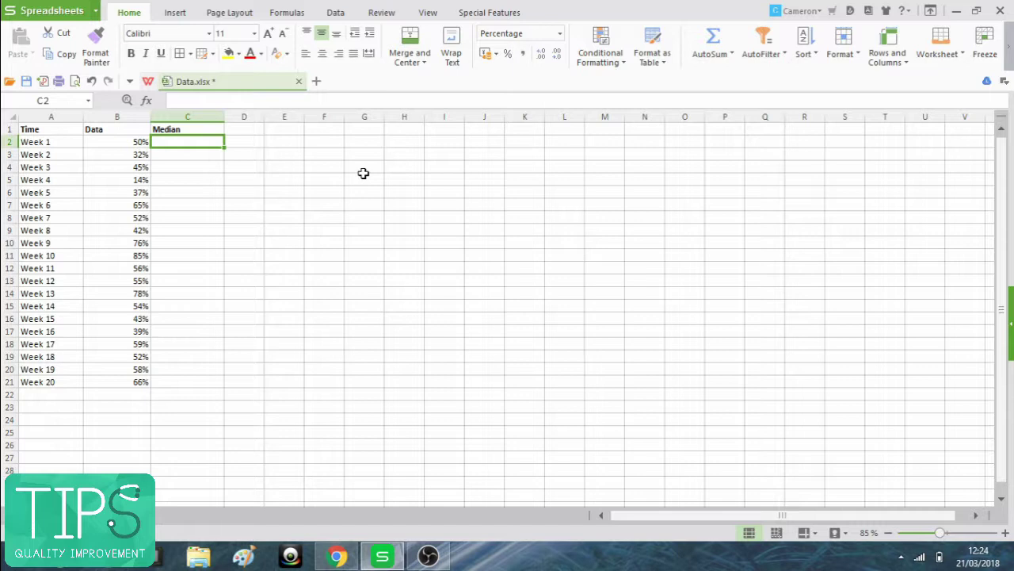
text(=)
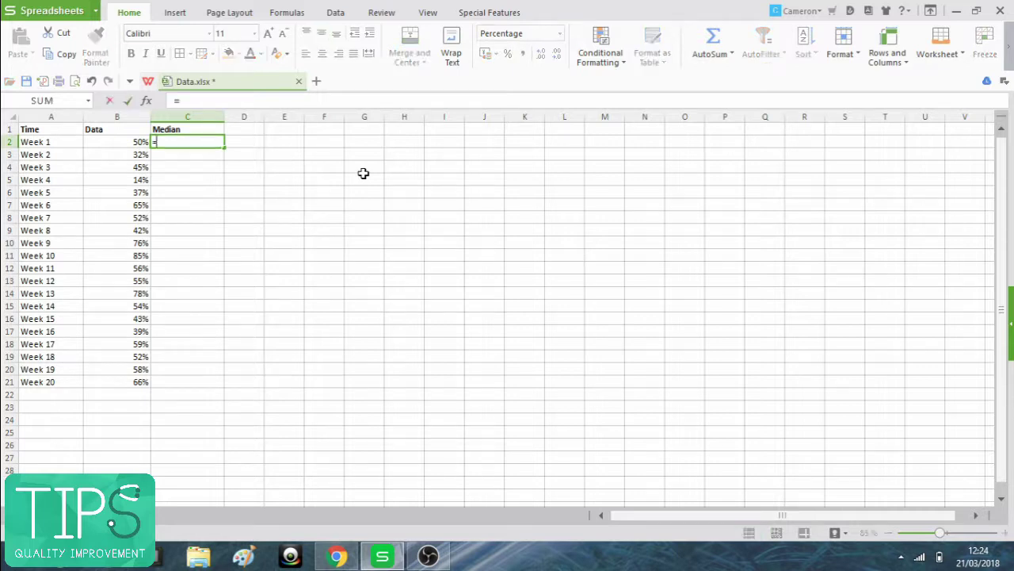
text(median)
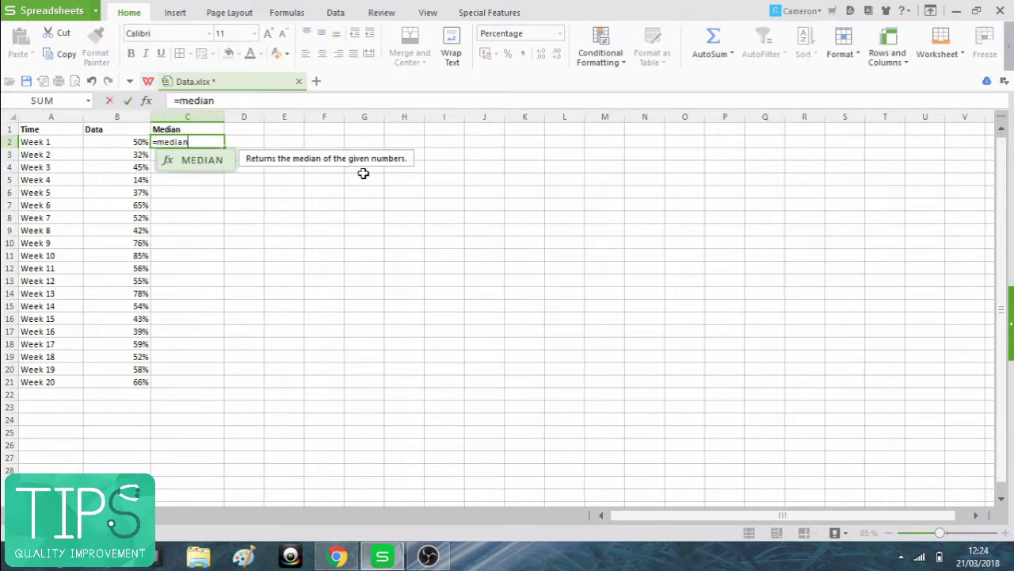
text(()
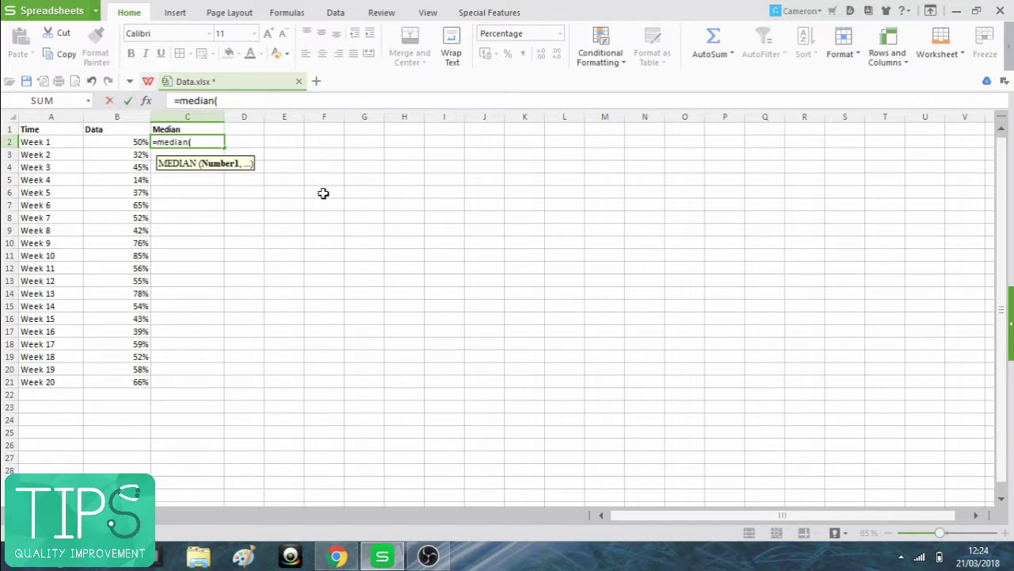
key(BackSpace)
key(BackSpace)
key(BackSpace)
key(BackSpace)
key(BackSpace)
key(BackSpace)
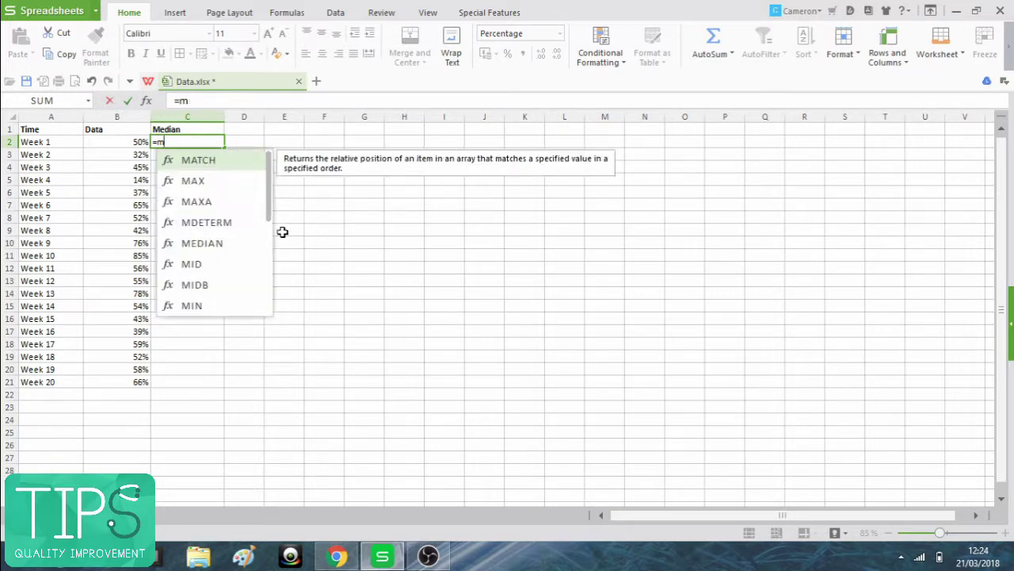
key(Escape)
click(366, 253)
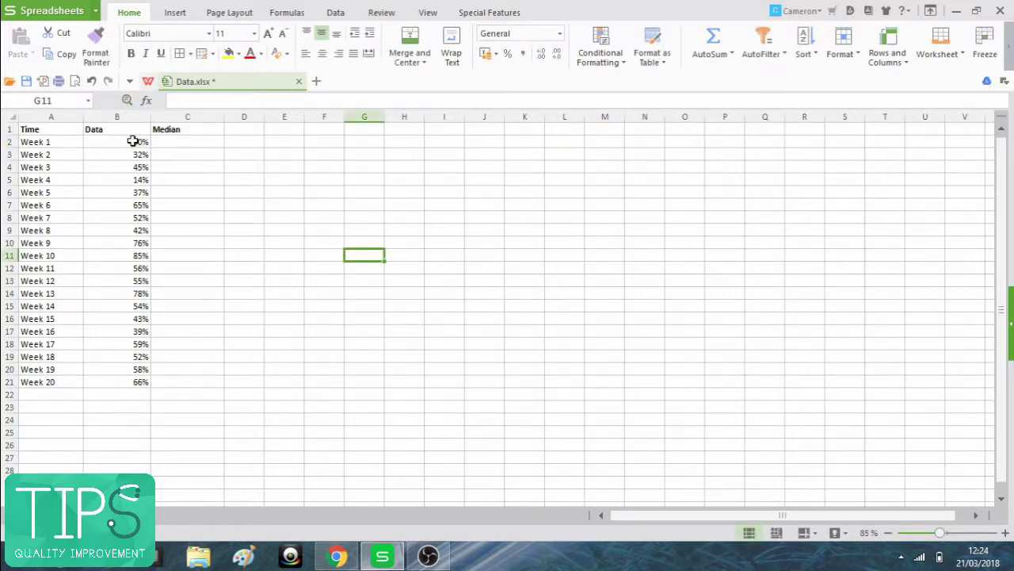
Give B2:B5 a light grey theme fill, then reselect those four baseline values.
drag(133, 141, 113, 179)
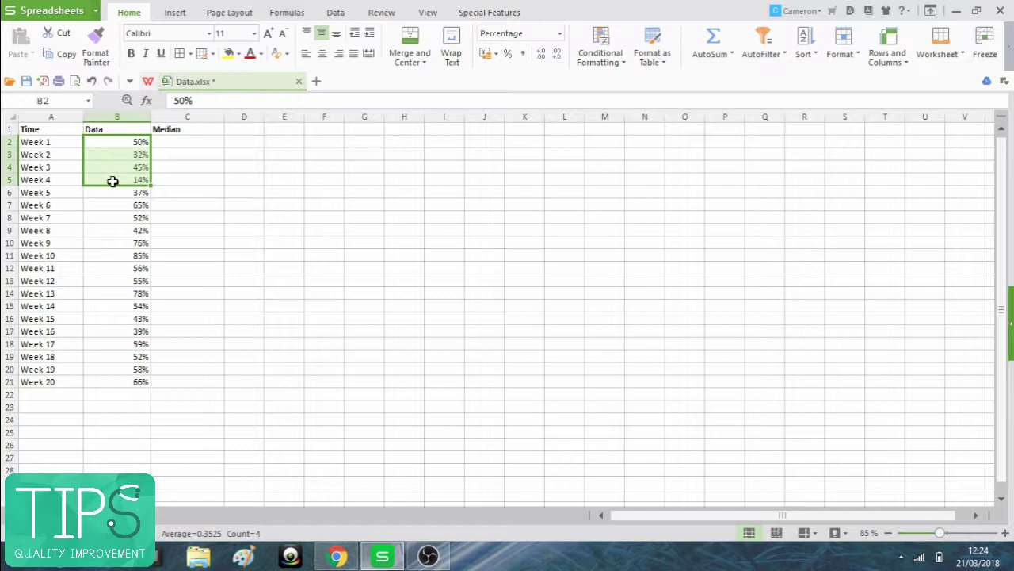
click(239, 53)
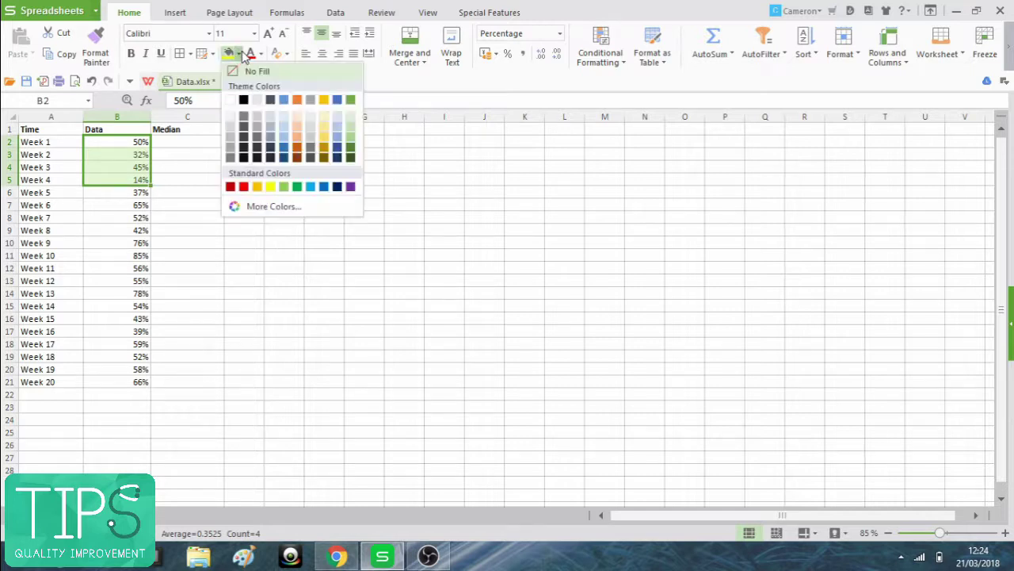
click(231, 125)
click(523, 255)
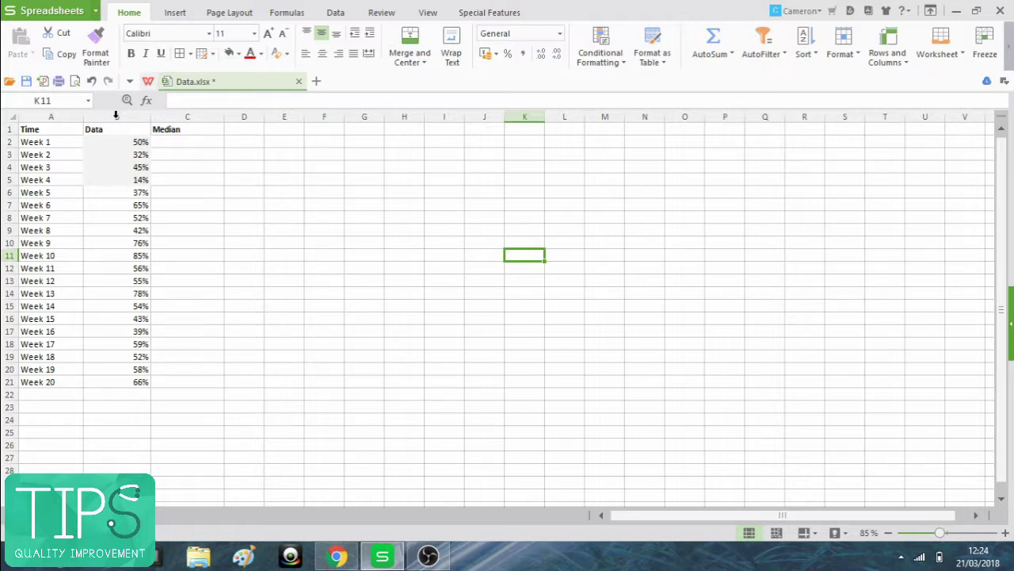
click(118, 143)
drag(119, 142, 116, 181)
Enter =MEDIAN($B$2:$B$5) in C2 with absolute references, returning 39%.
click(198, 141)
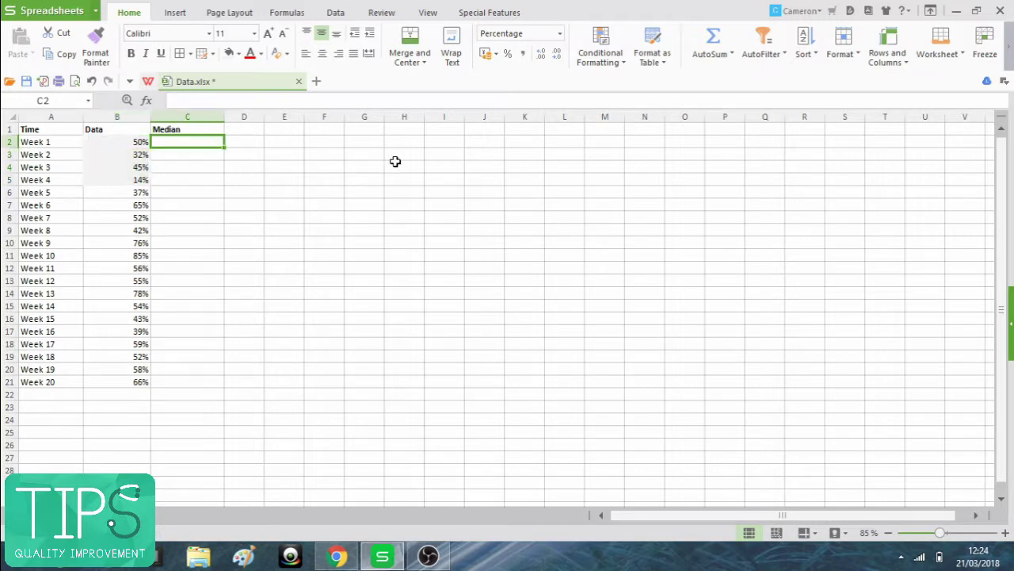
text(=median)
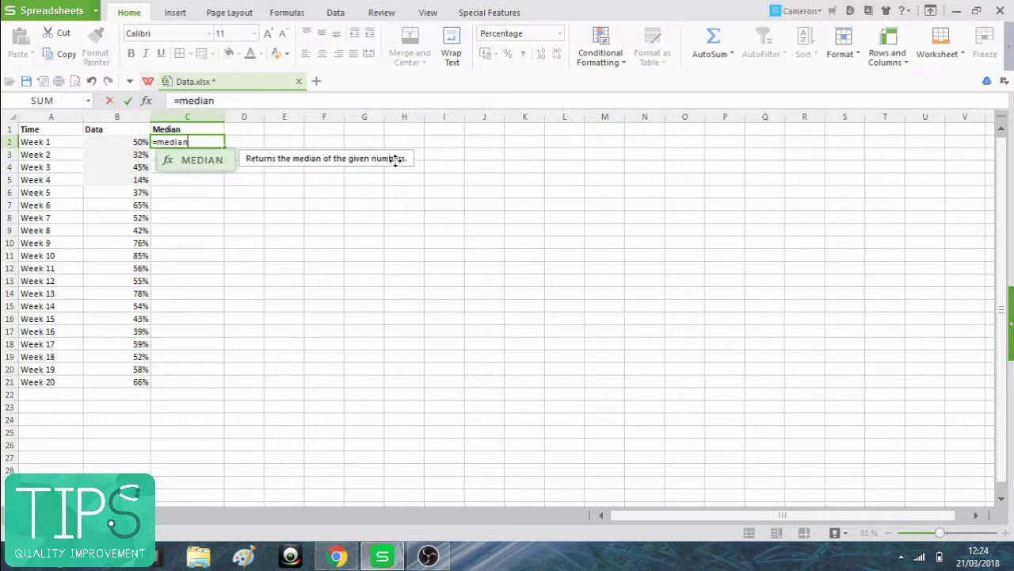
text(()
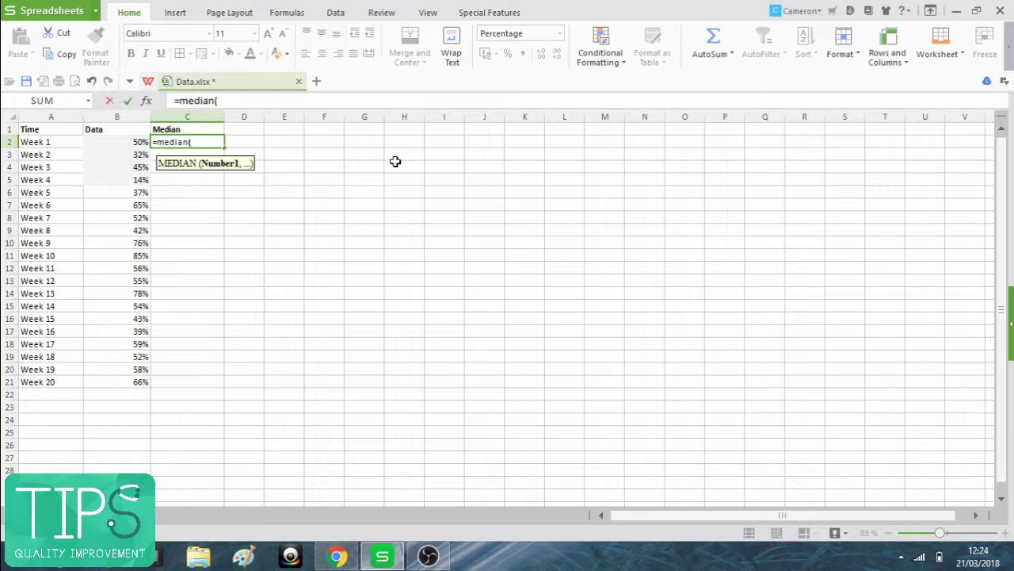
text(B2:)
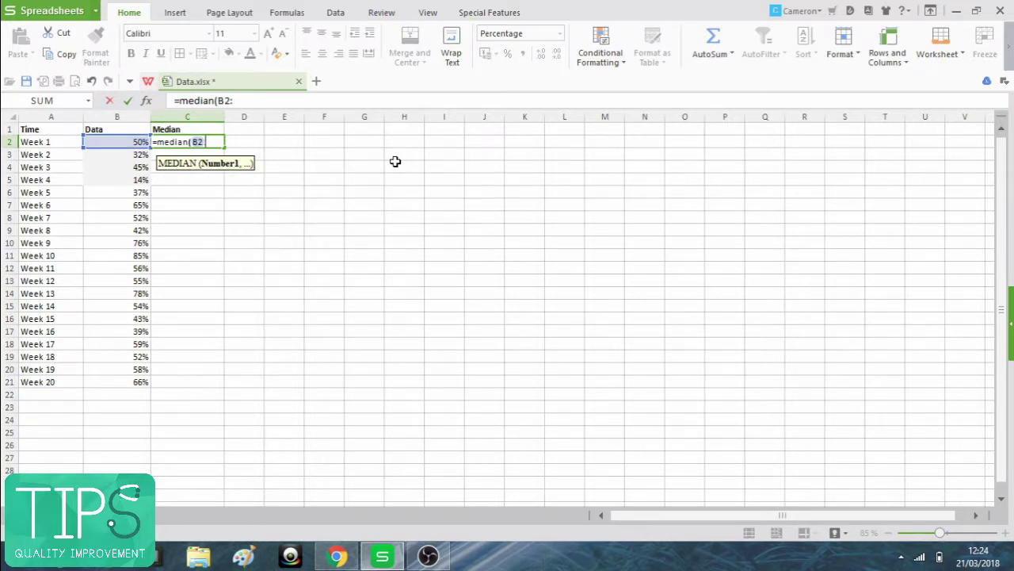
text(B5)
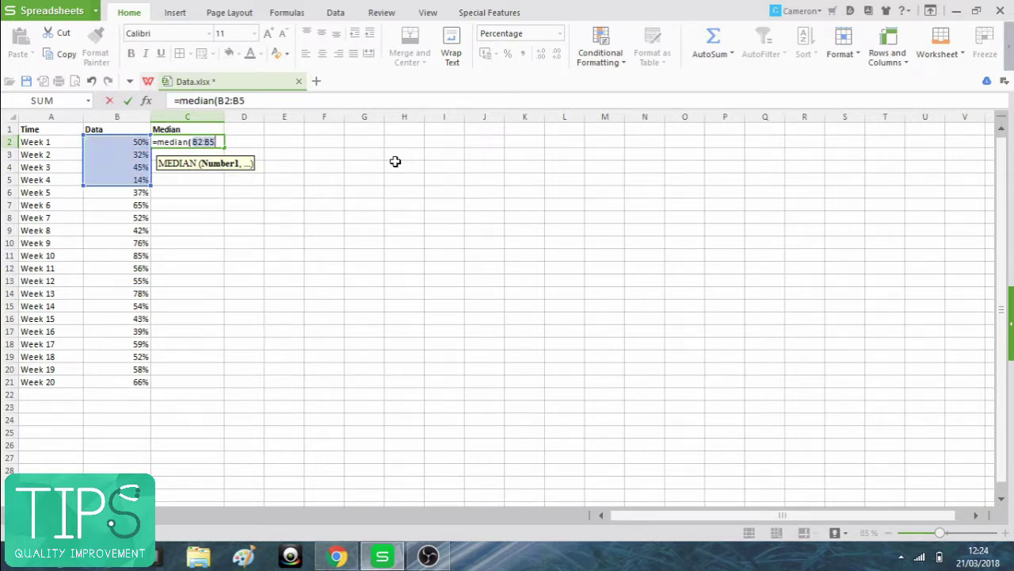
text())
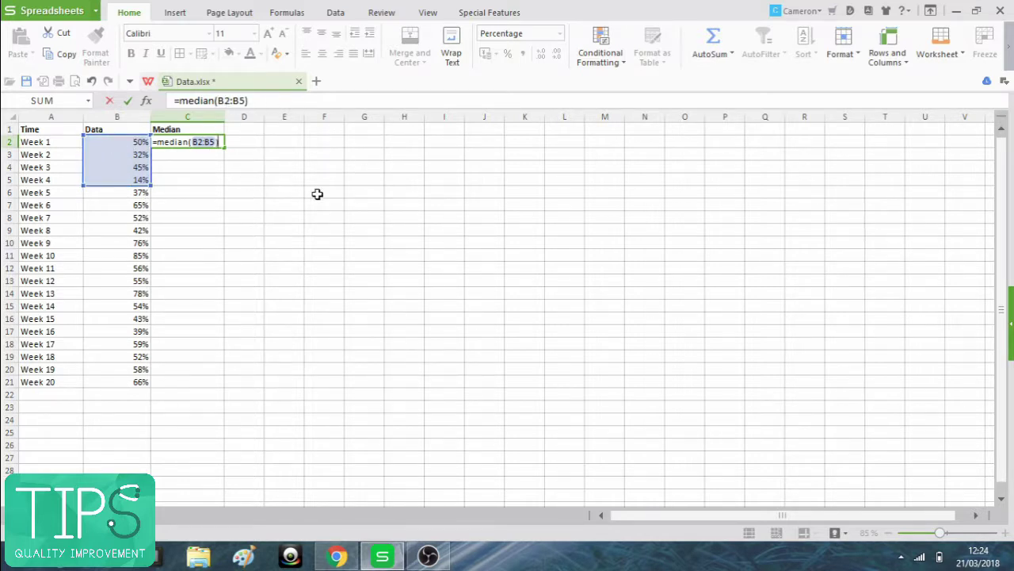
click(192, 142)
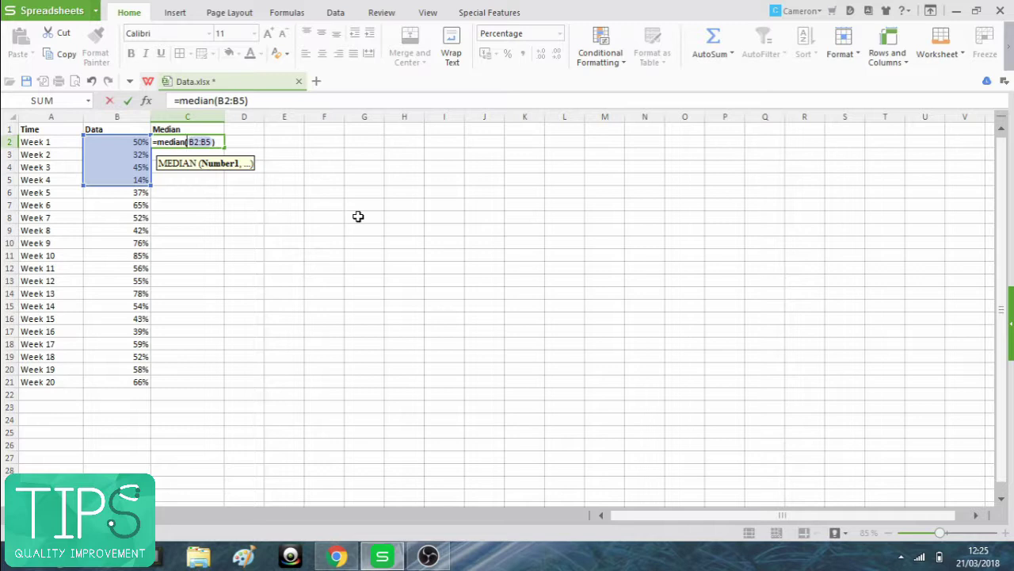
click(214, 101)
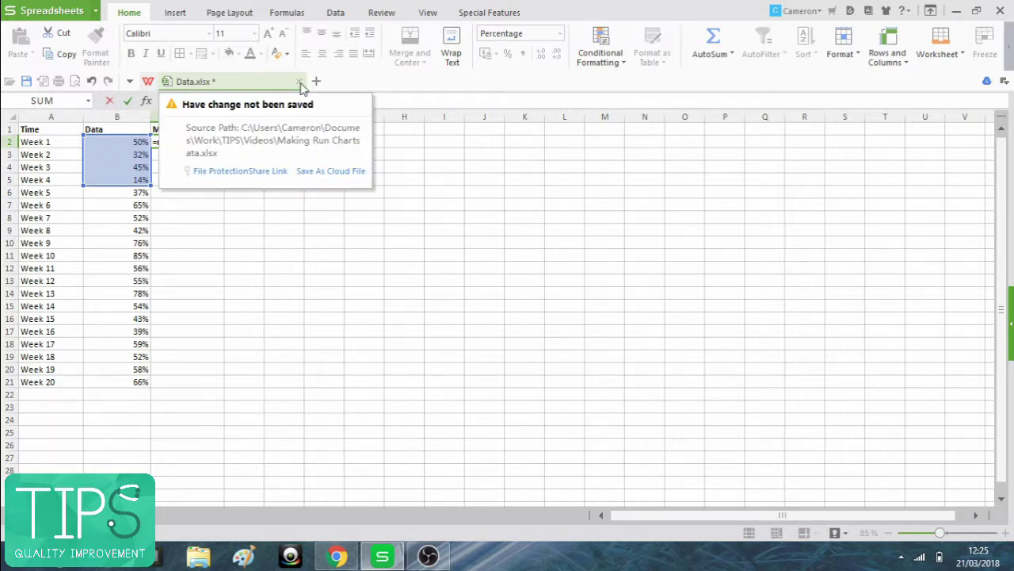
text($B$2:B5))
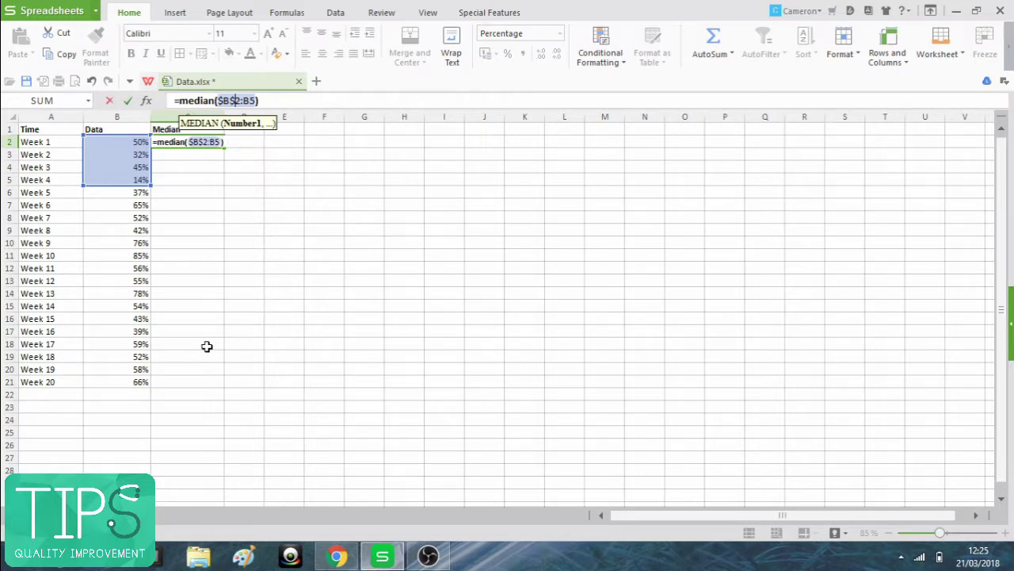
key(Right)
key(Right)
text($)
key(Right)
text($)
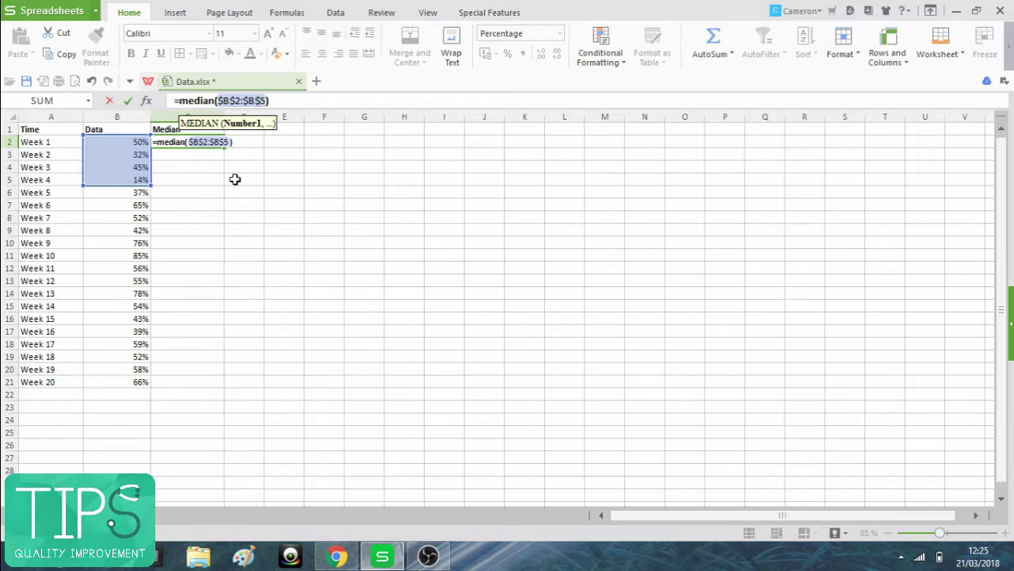
click(301, 105)
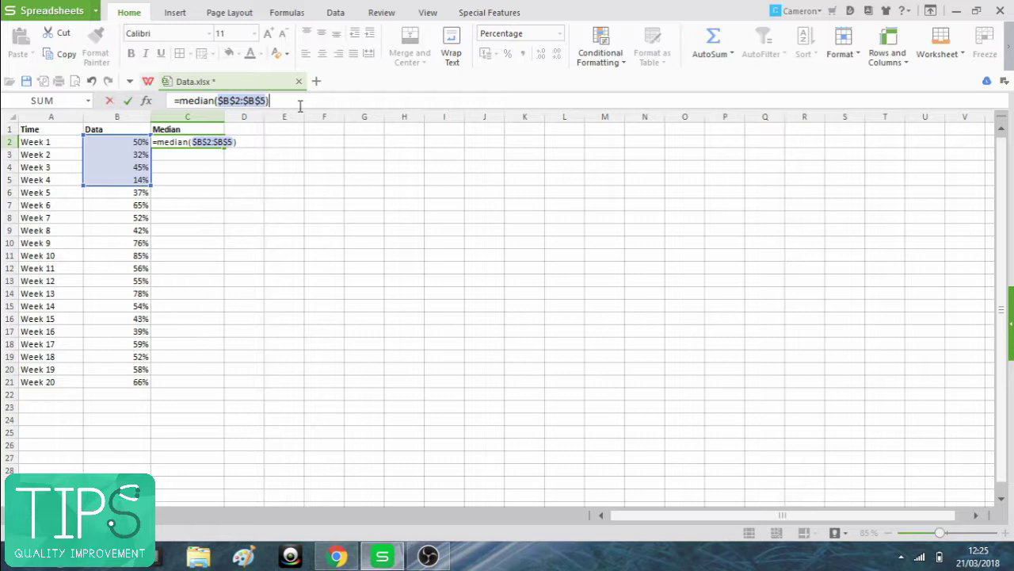
key(Return)
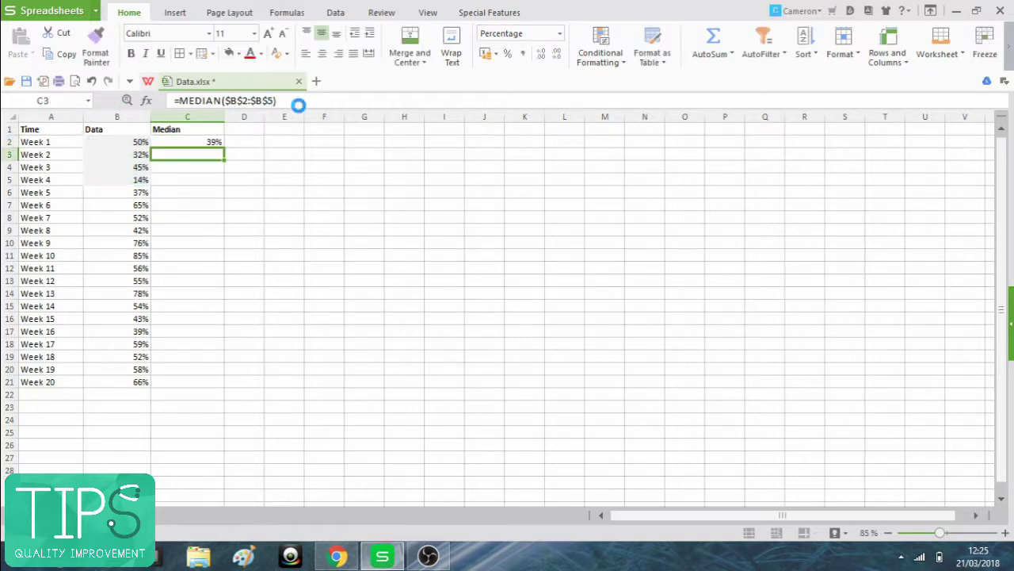
click(212, 147)
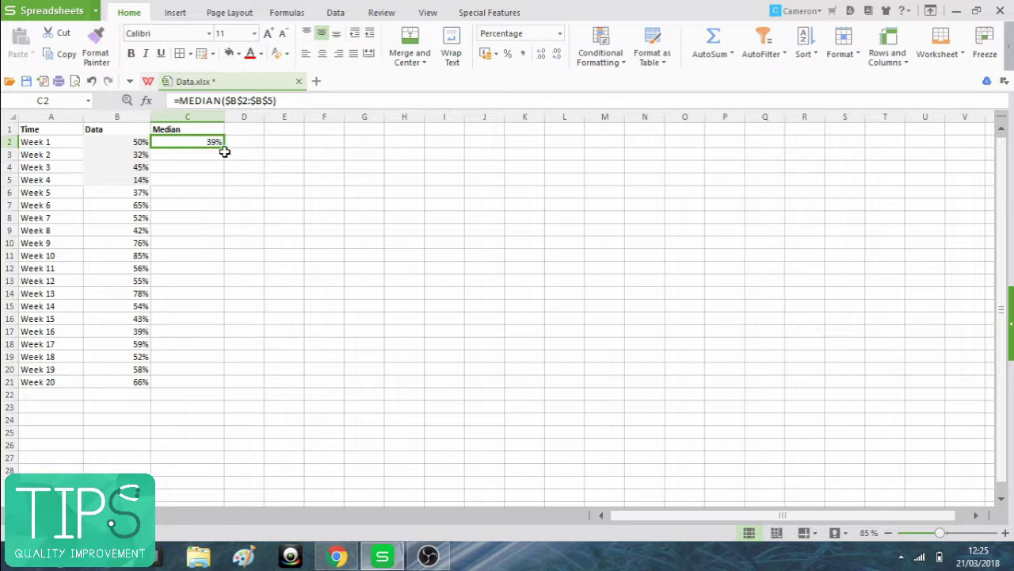
Copy C2's median formula down to C21 and spot-check the copied cells.
drag(224, 146, 203, 385)
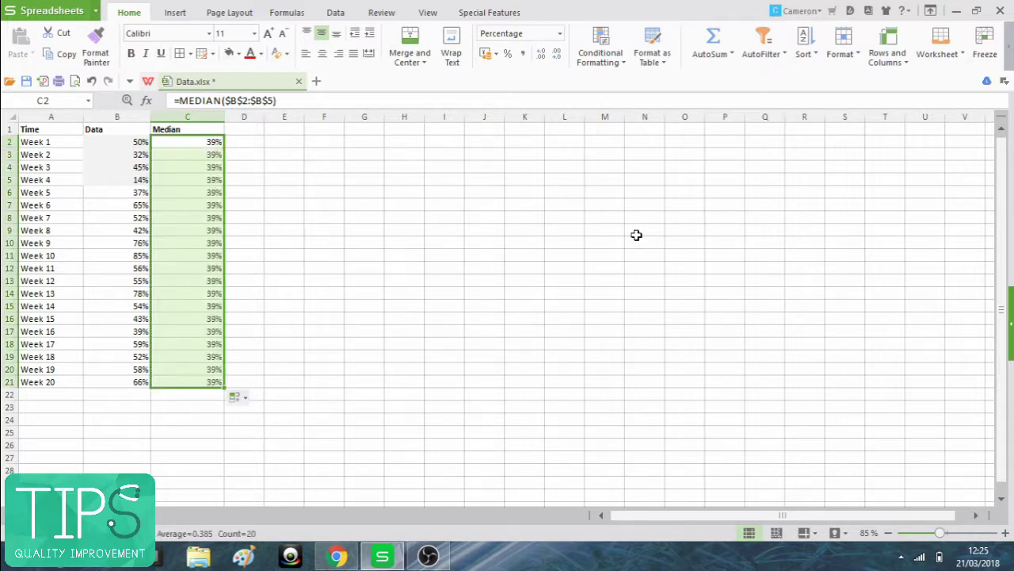
click(346, 266)
click(182, 203)
click(181, 255)
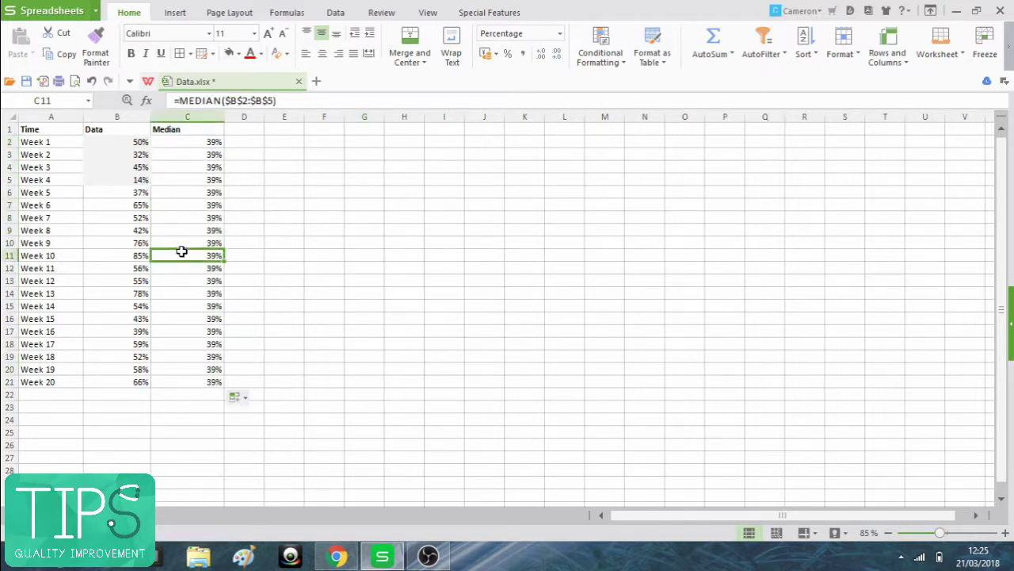
click(171, 303)
click(180, 356)
click(179, 382)
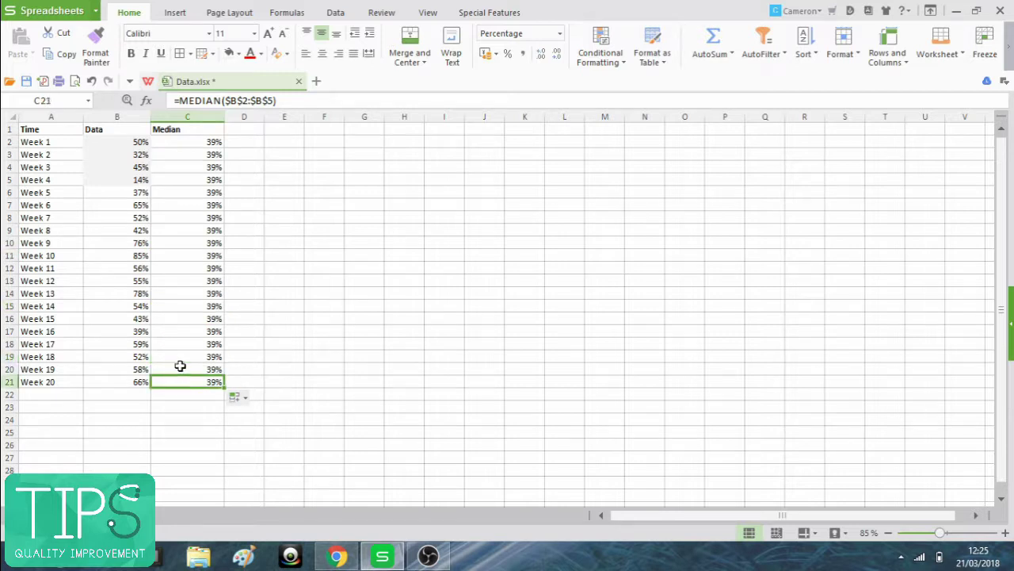
click(183, 349)
click(187, 318)
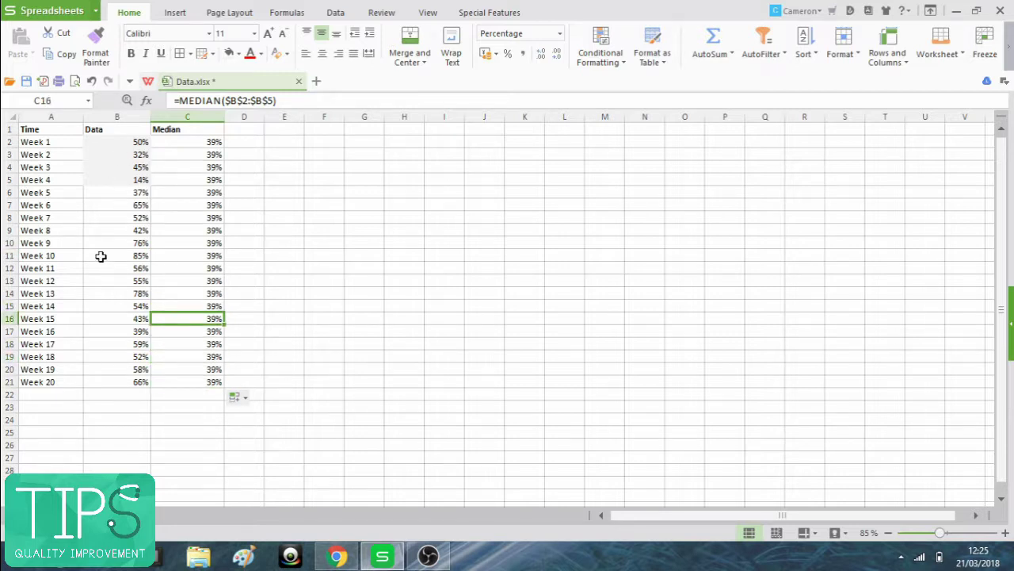
click(181, 167)
click(194, 230)
click(517, 220)
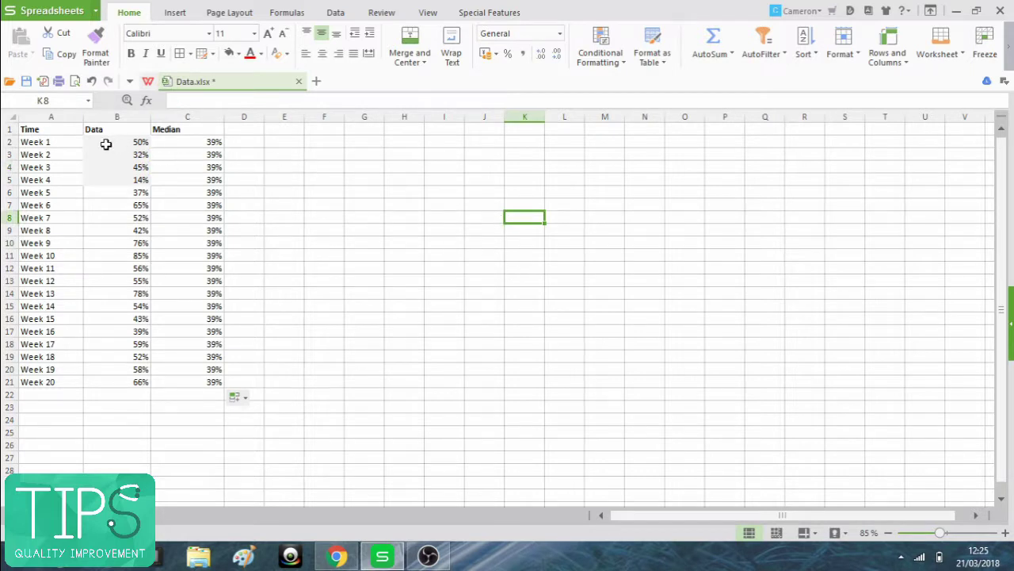
Insert a basic line chart from B2:C21 through Insert > Chart.
drag(103, 140, 184, 381)
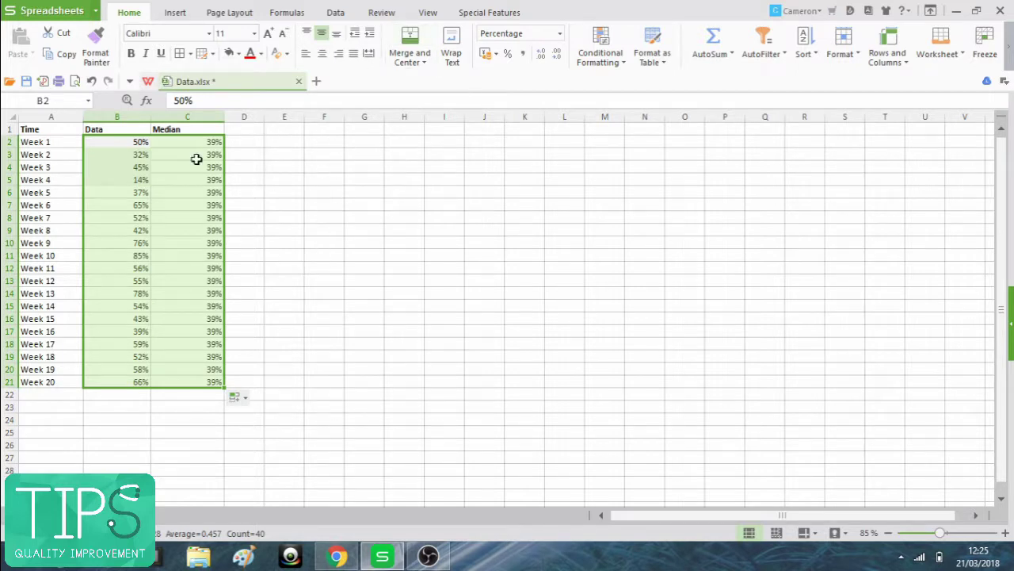
click(176, 13)
click(265, 40)
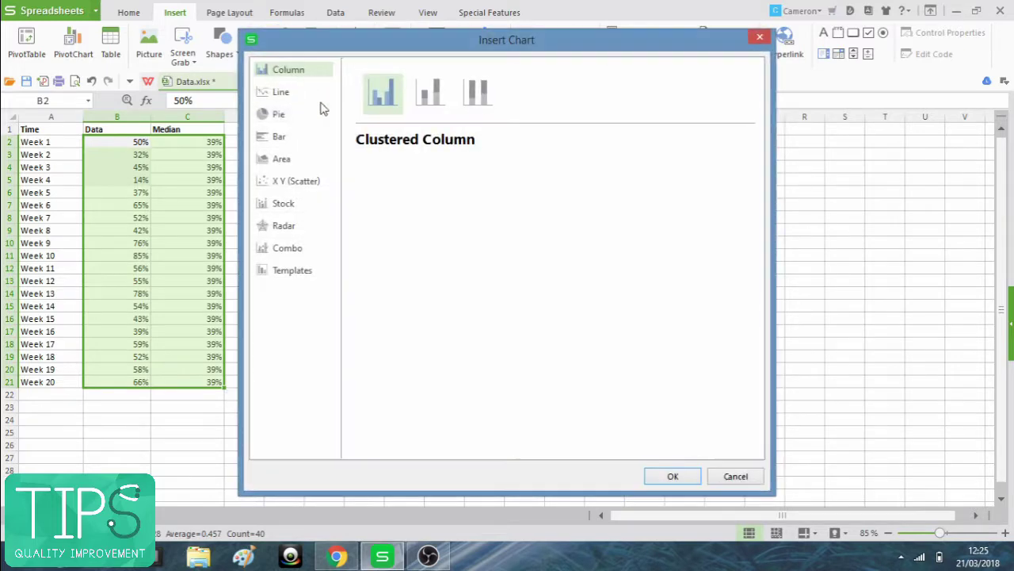
click(286, 96)
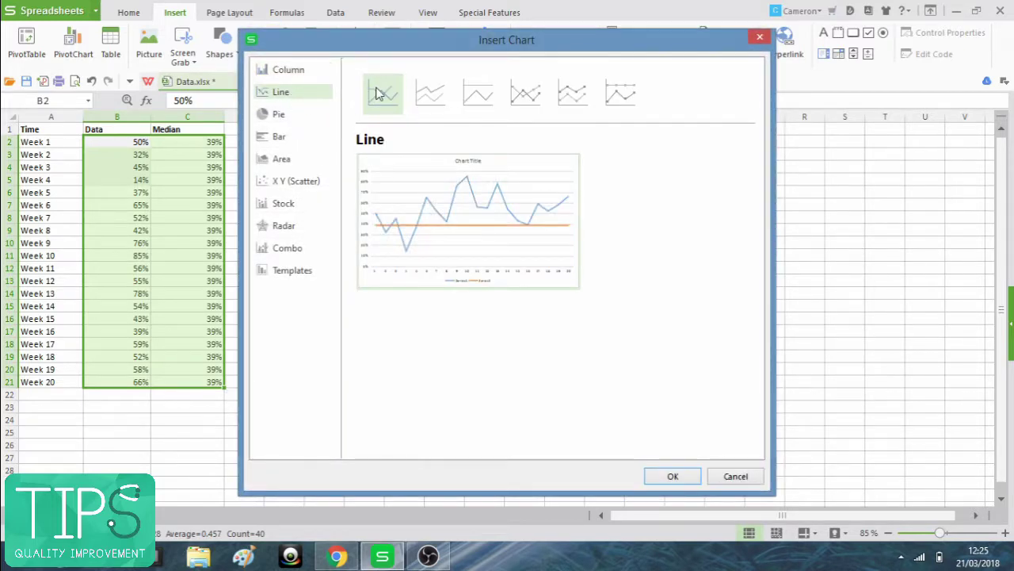
click(428, 94)
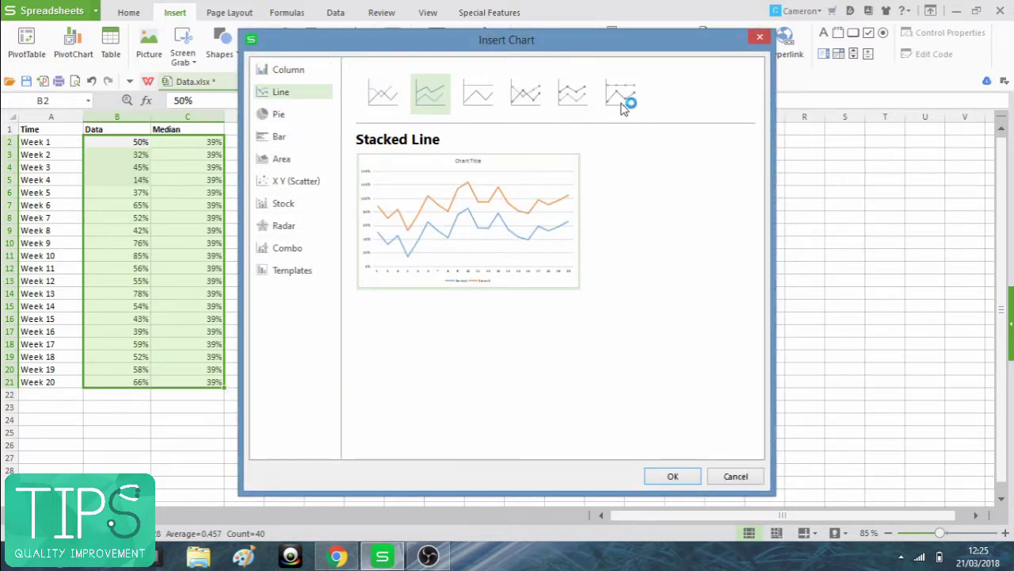
click(384, 100)
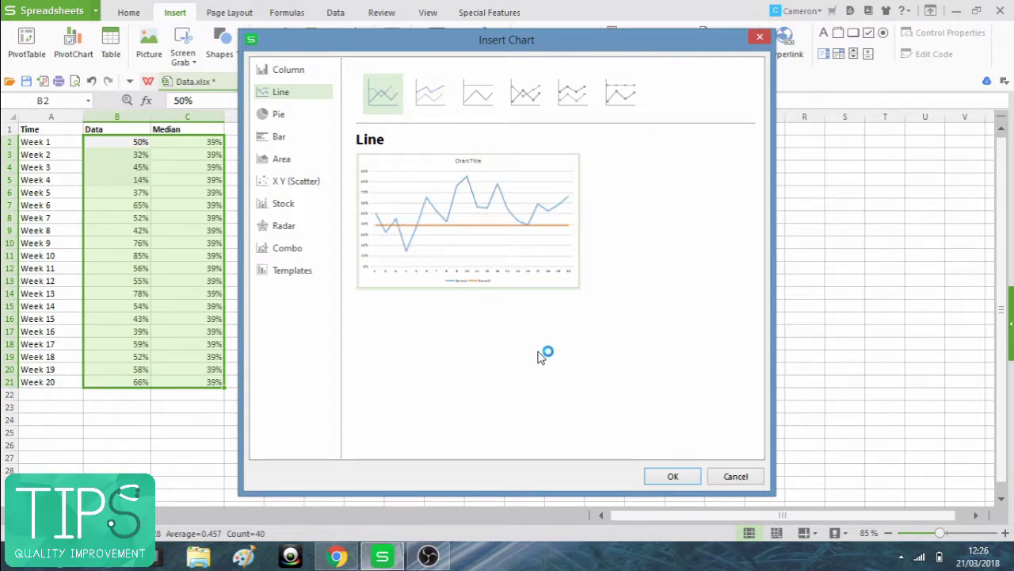
click(662, 477)
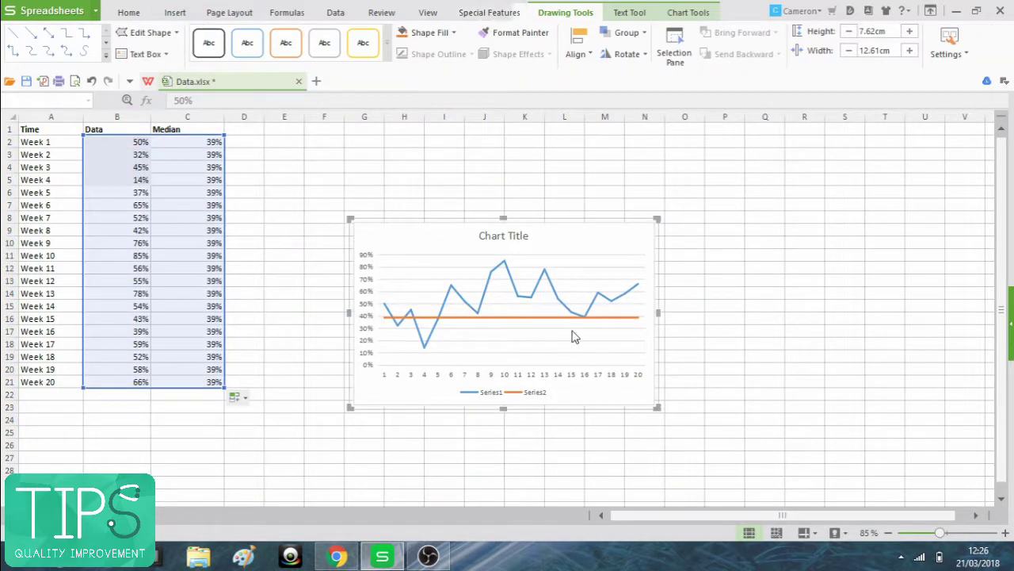
Drag the new chart up and left on the sheet.
drag(553, 215, 505, 183)
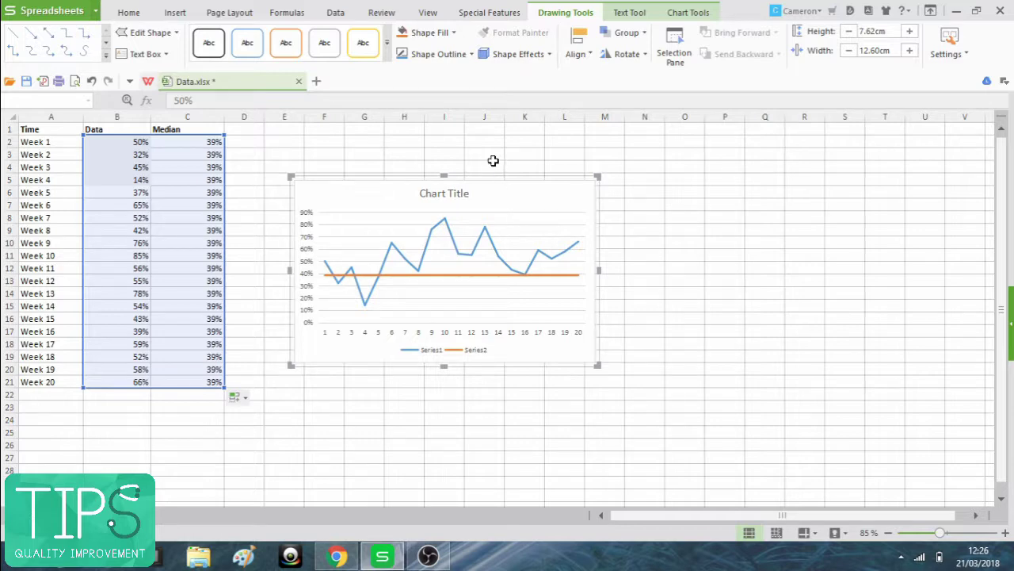
click(307, 153)
click(547, 192)
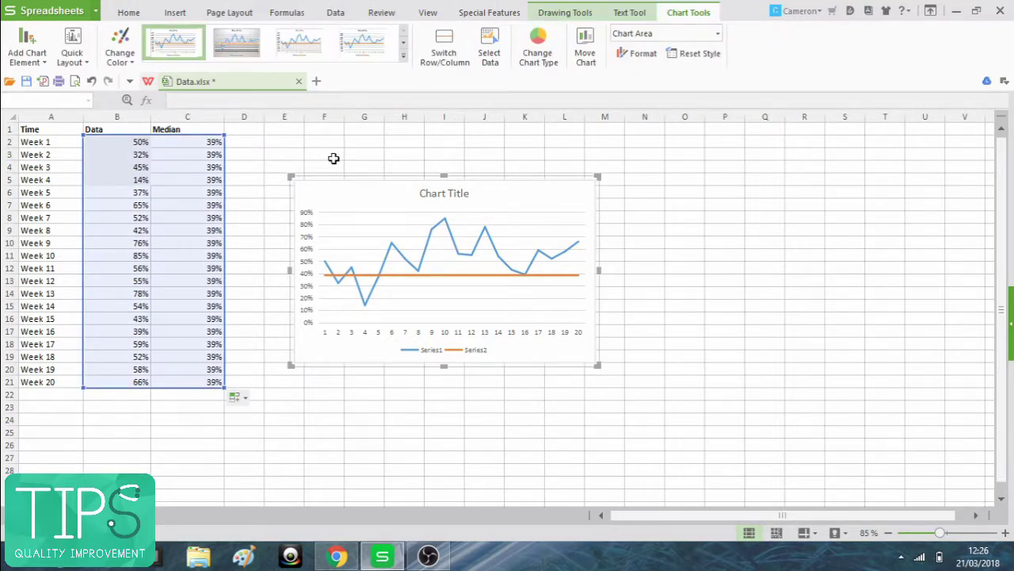
Size the chart to 12 cm high by 20 cm wide and place it beside the data.
right_click(554, 198)
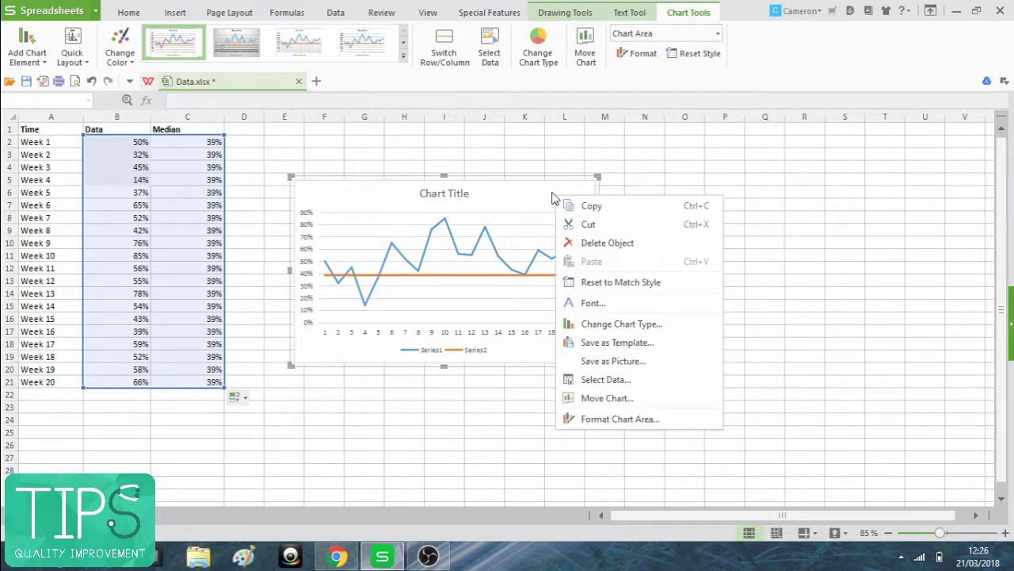
click(596, 420)
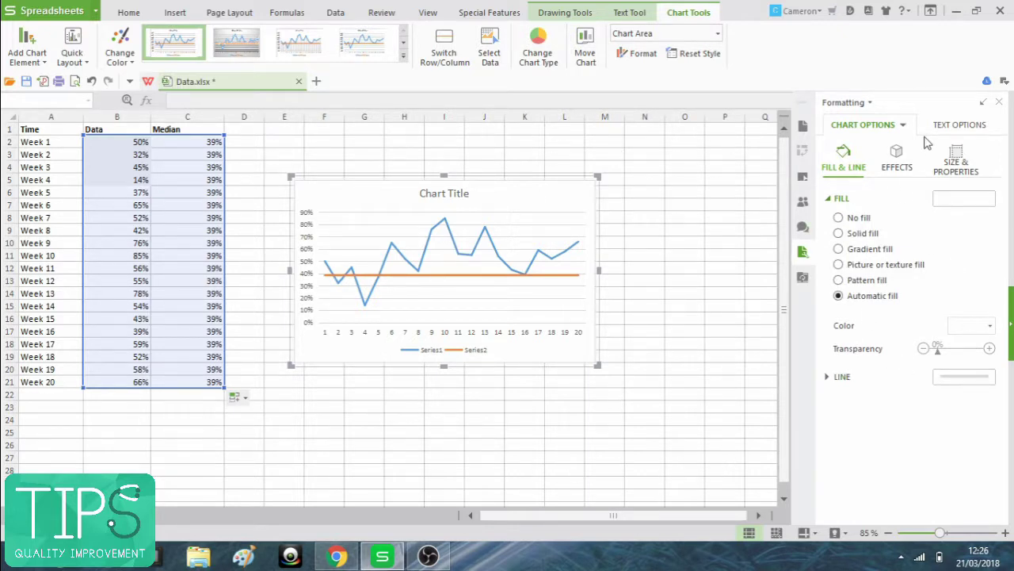
click(958, 165)
click(829, 199)
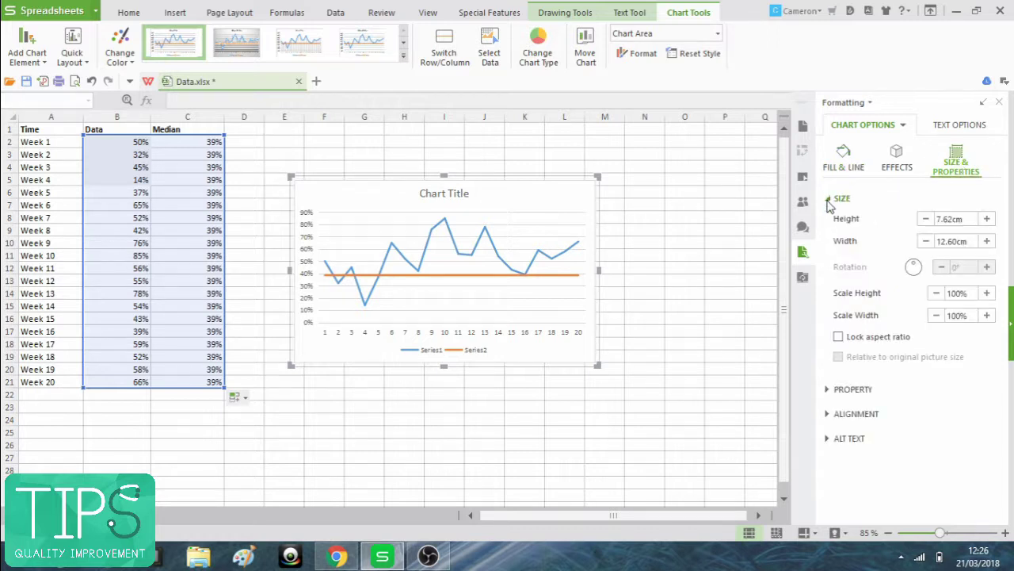
double_click(944, 217)
text(12)
key(Tab)
text(20)
key(Return)
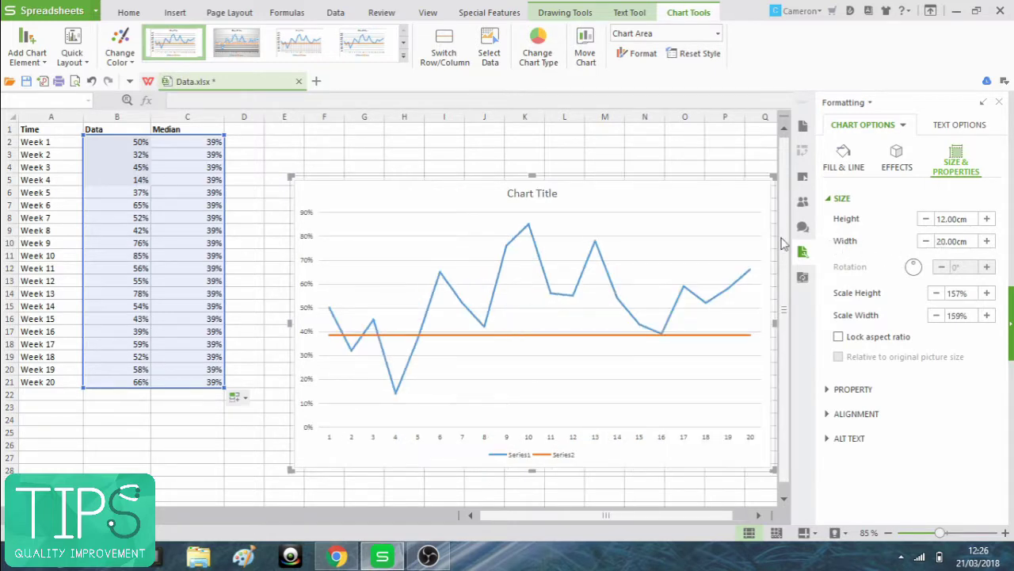
drag(642, 189, 580, 163)
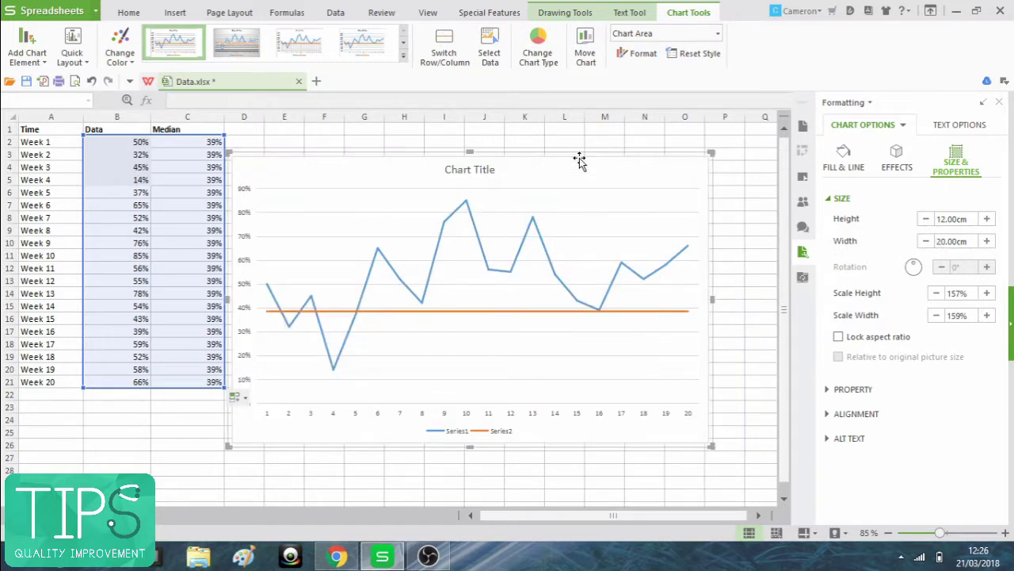
Set the vertical axis maximum bound to 1 so it reaches 100%.
click(246, 215)
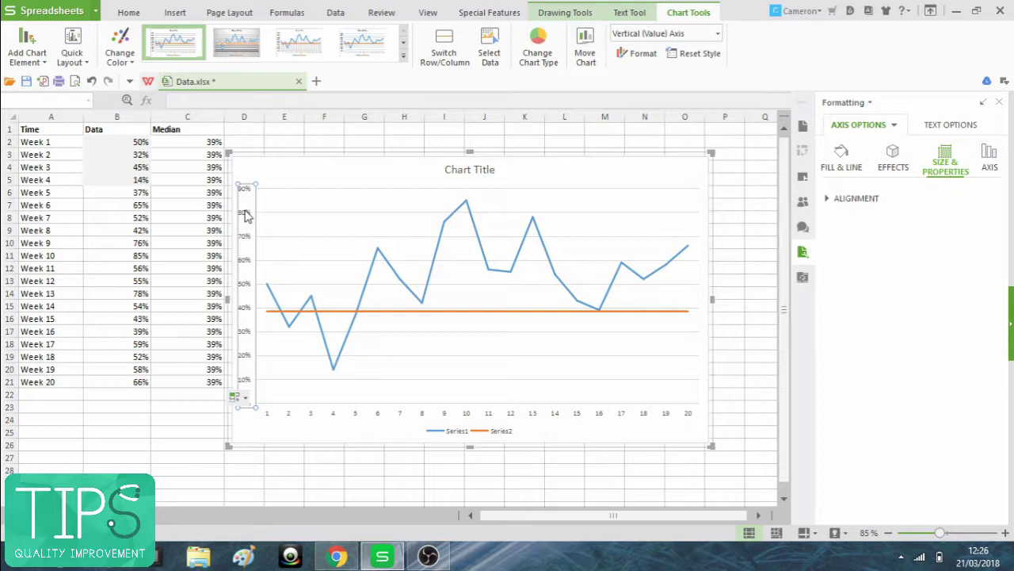
click(989, 157)
click(828, 202)
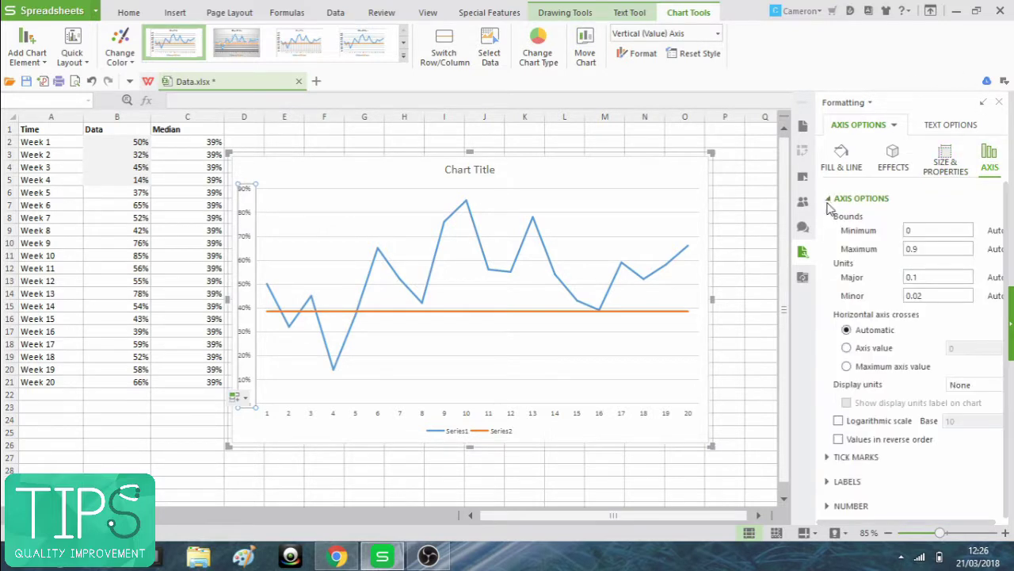
double_click(921, 249)
text(1)
key(Return)
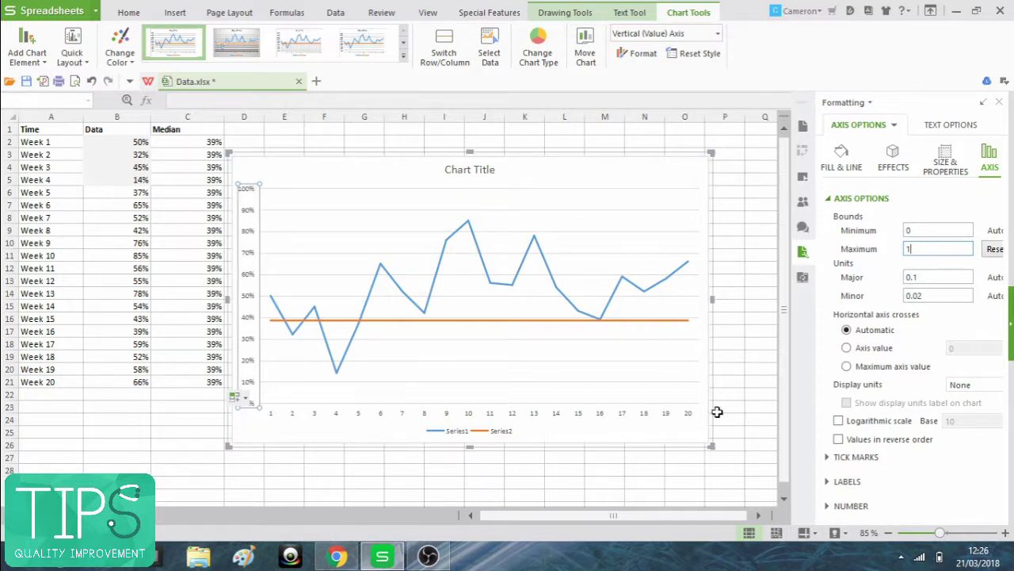
Give the vertical axis a solid grey line and the horizontal axis a grey line.
click(840, 159)
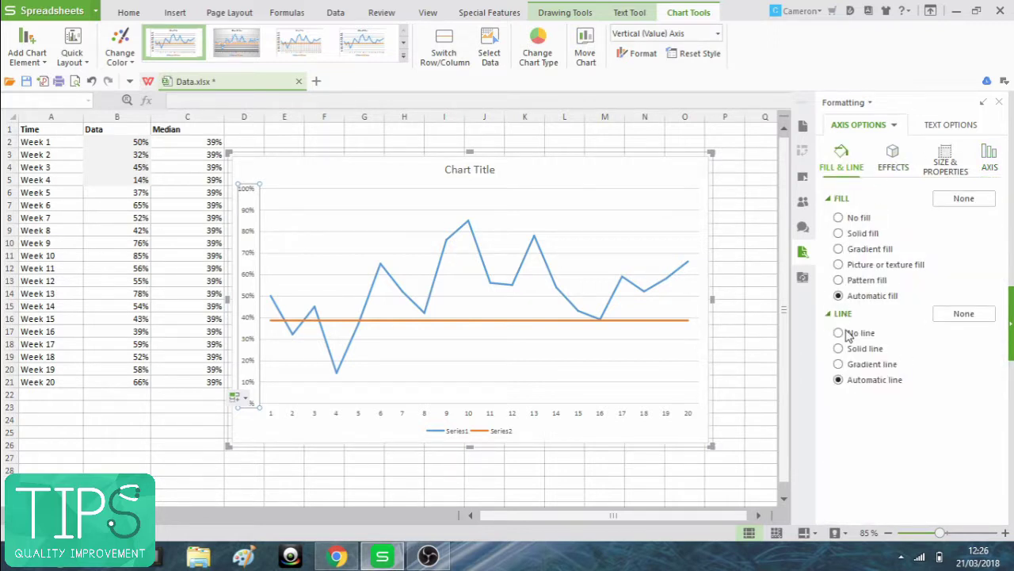
click(840, 349)
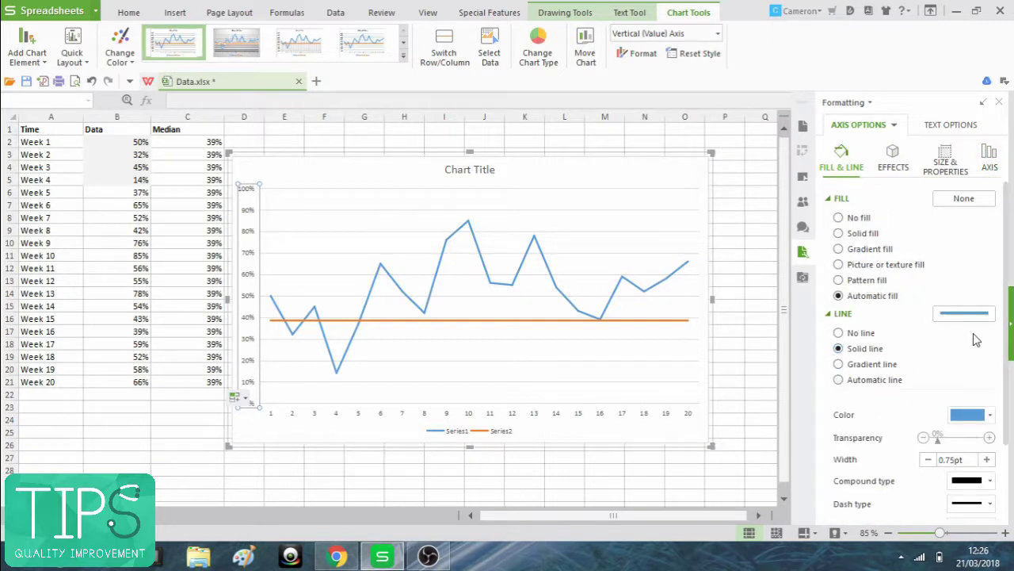
click(975, 415)
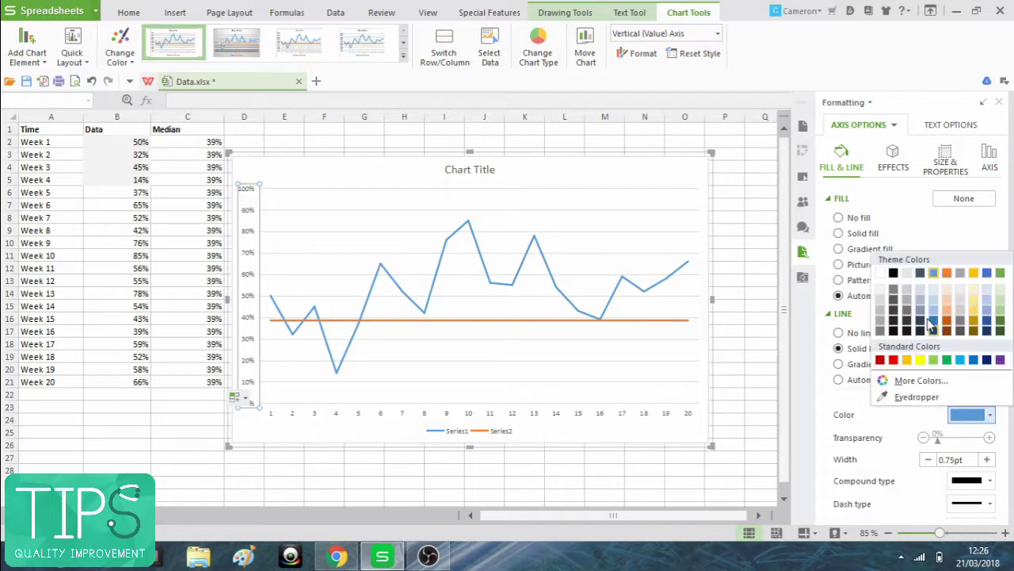
click(881, 332)
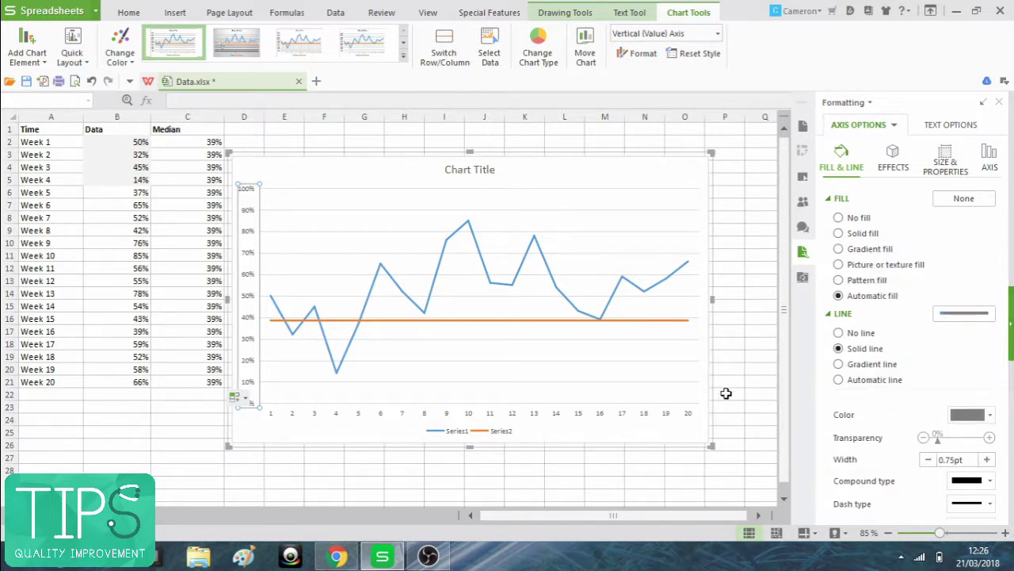
click(524, 469)
click(339, 413)
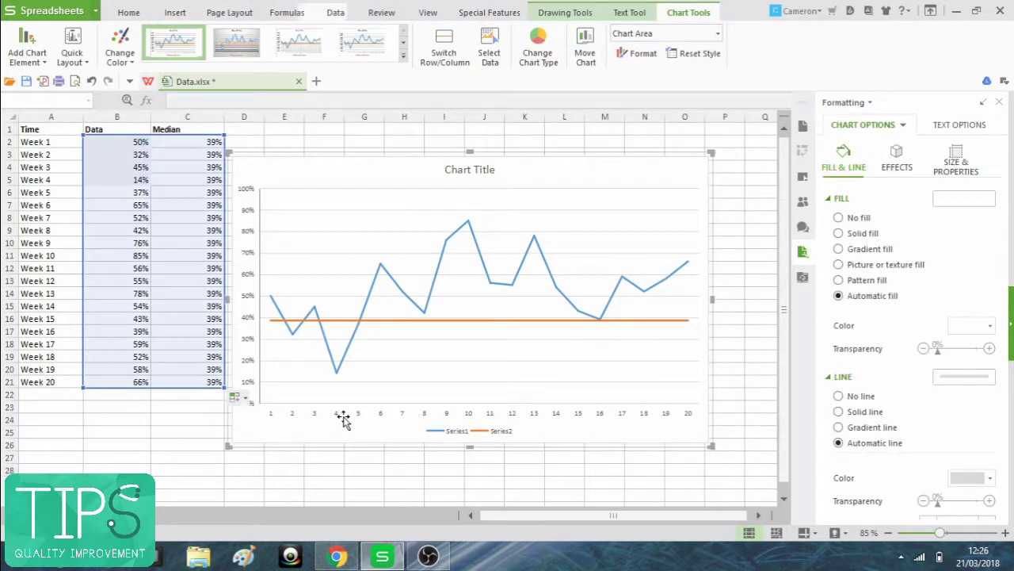
click(339, 414)
click(970, 415)
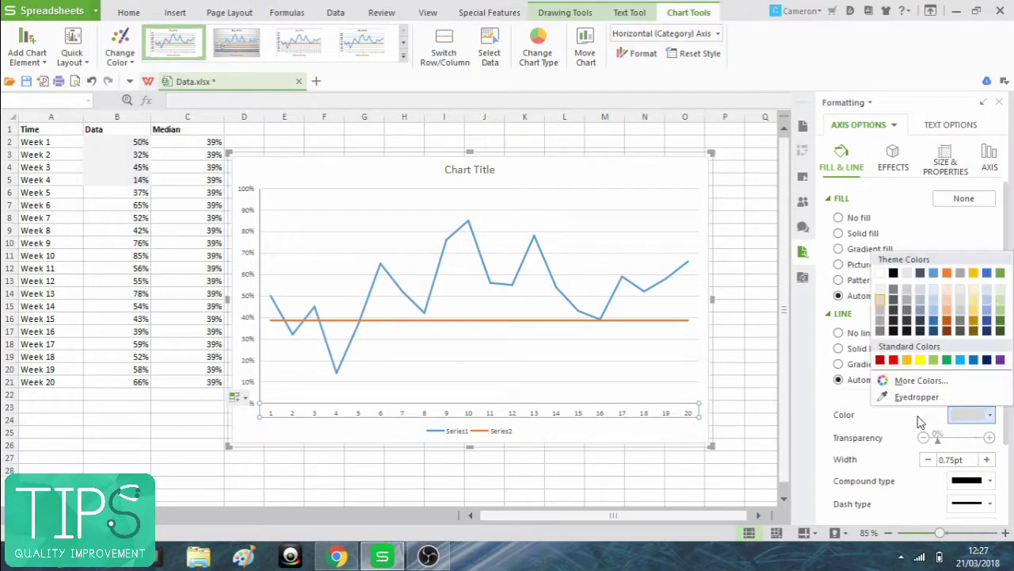
click(885, 339)
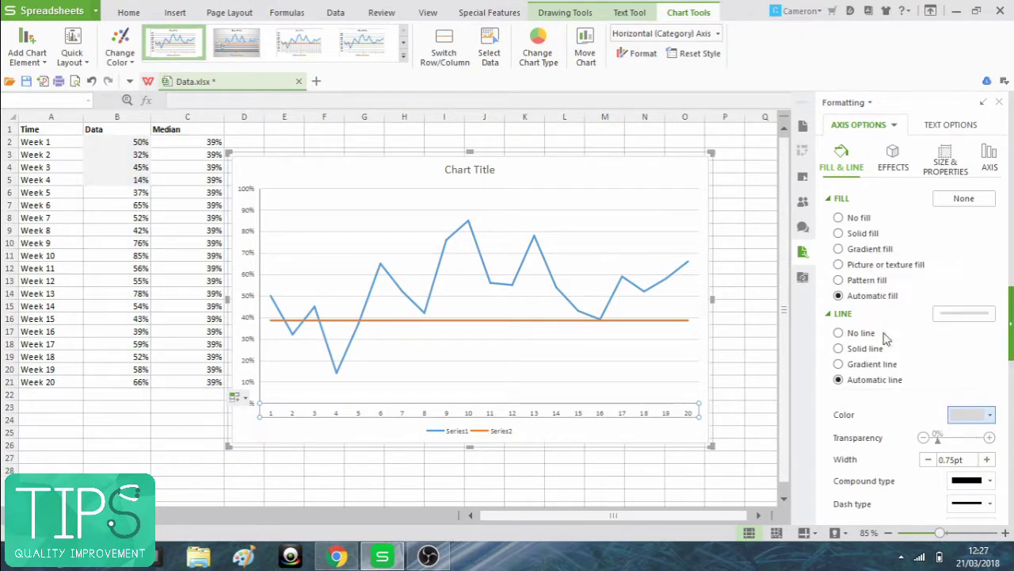
click(510, 138)
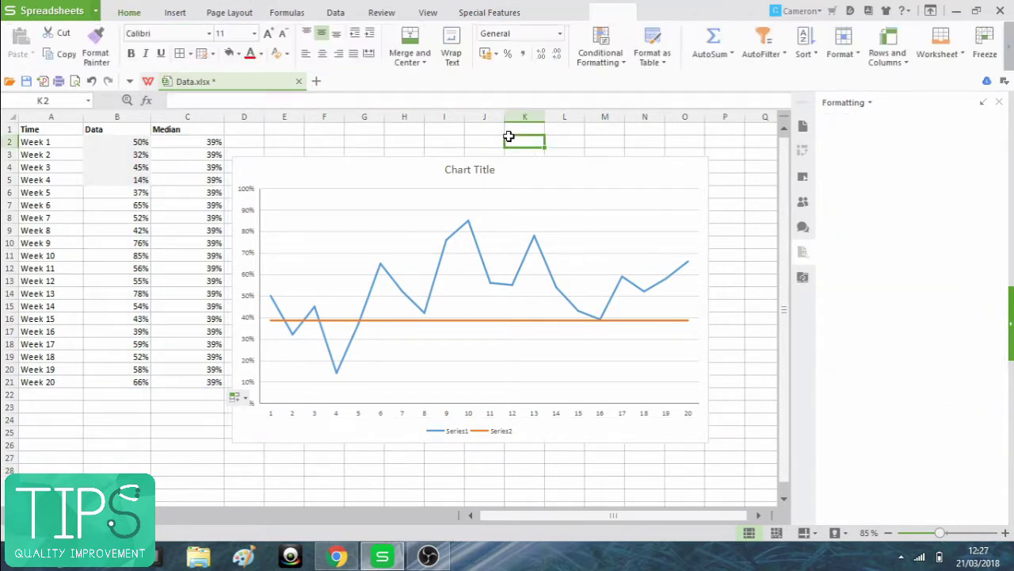
Set the major gridlines to No line and delete the chart legend.
click(361, 231)
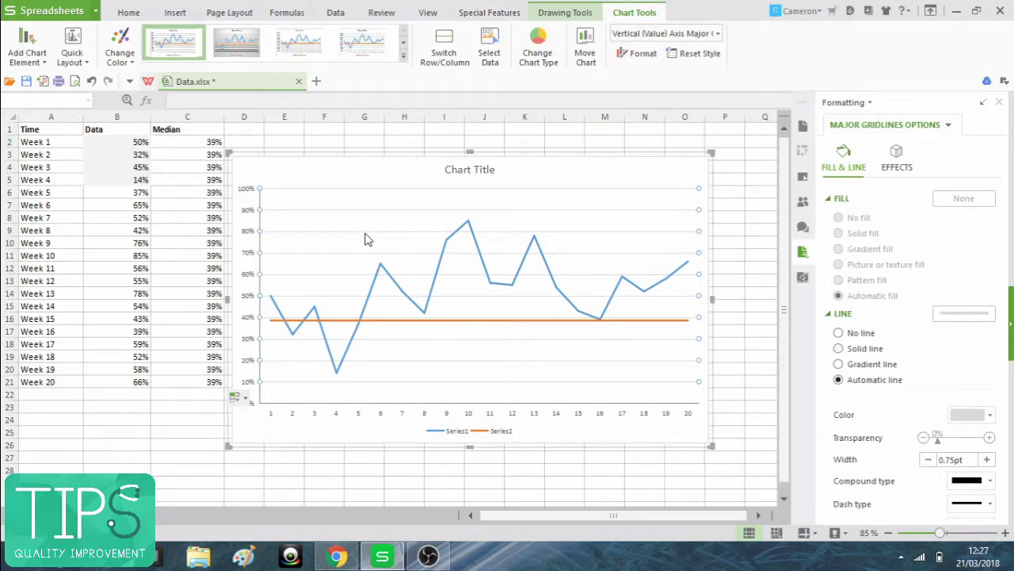
right_click(366, 238)
click(437, 324)
click(869, 334)
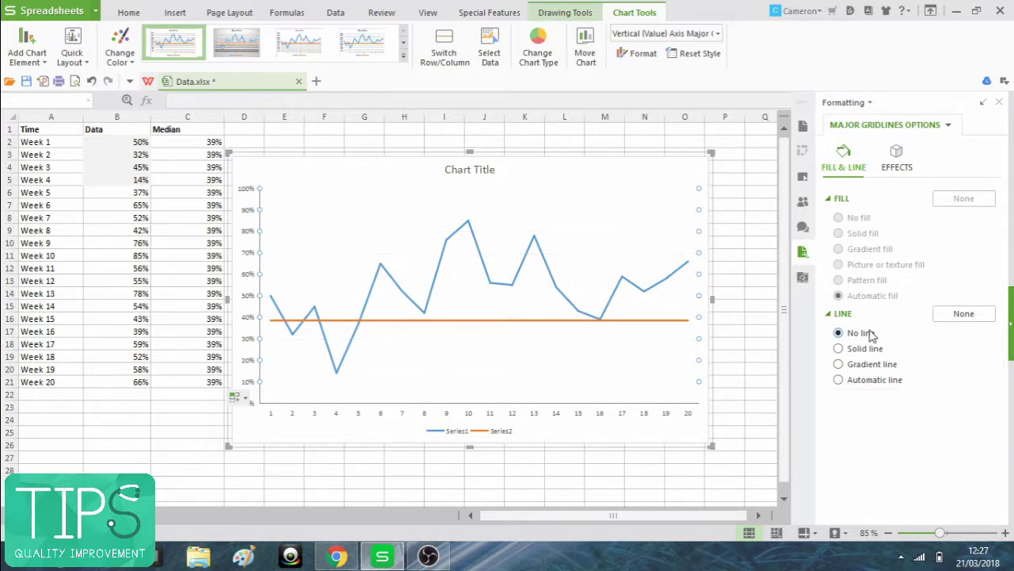
click(748, 191)
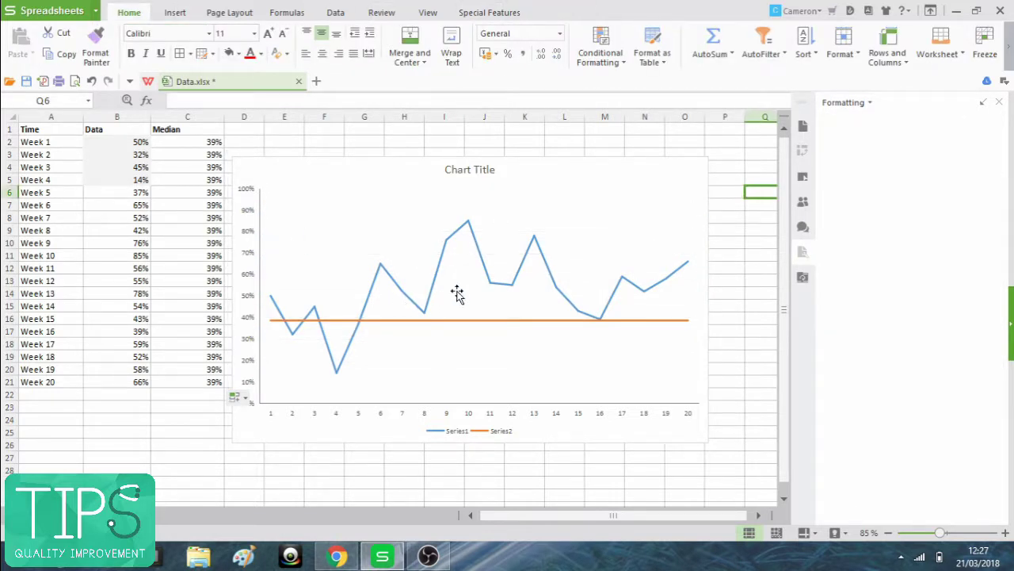
click(474, 434)
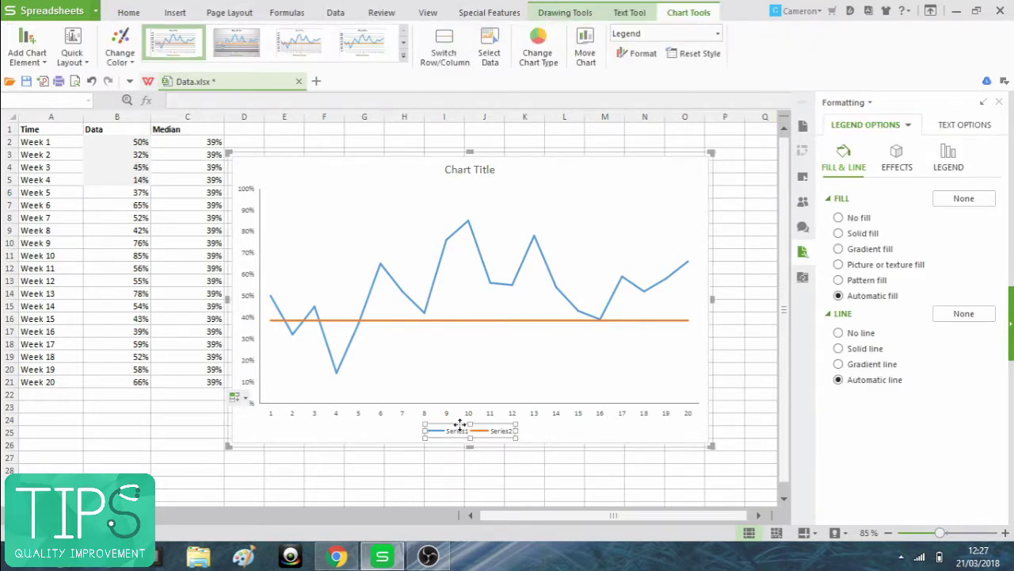
key(Delete)
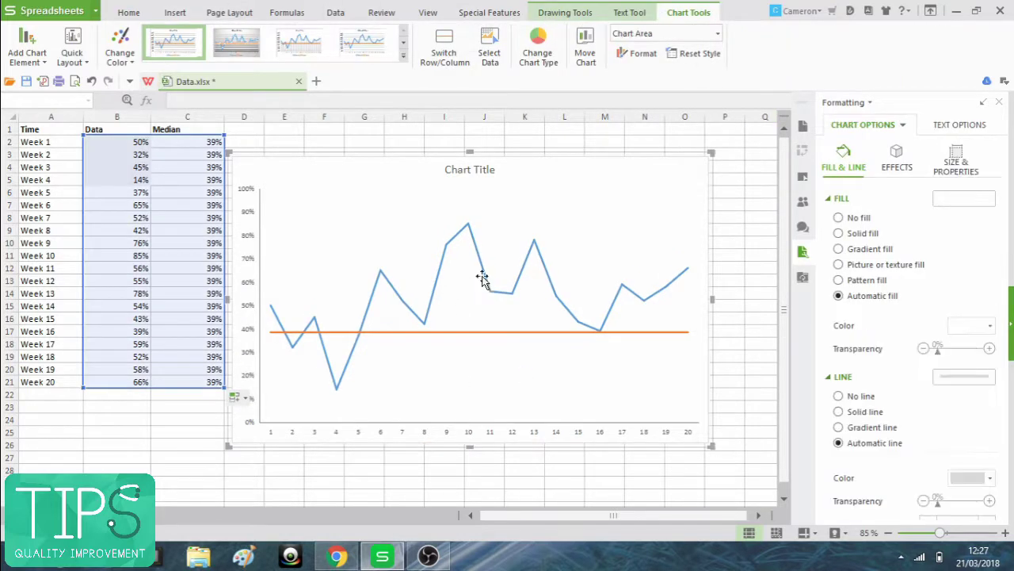
Replace the chart title with '% Patients Risk Assessed'.
click(498, 170)
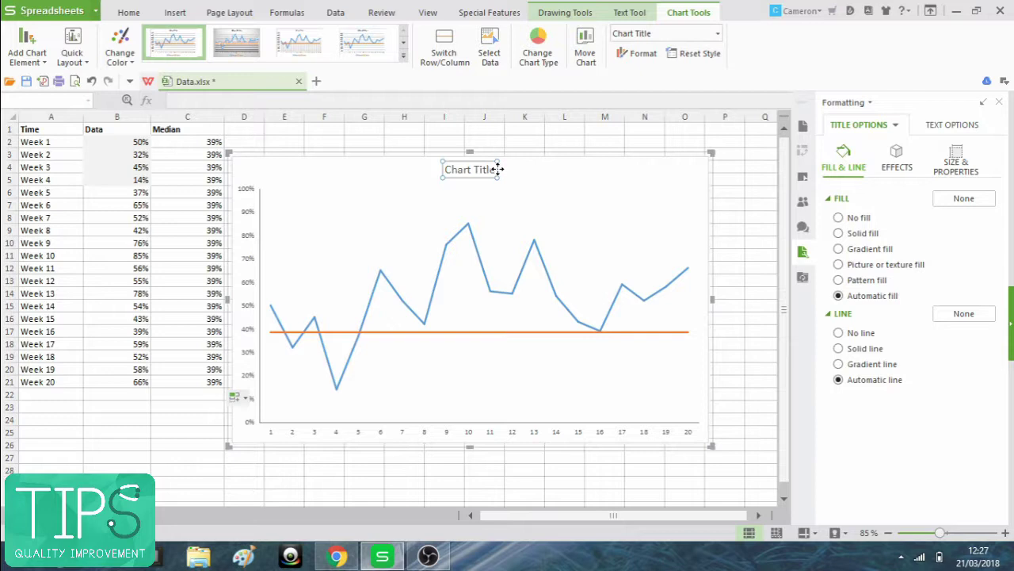
key(ctrl+a)
key(BackSpace)
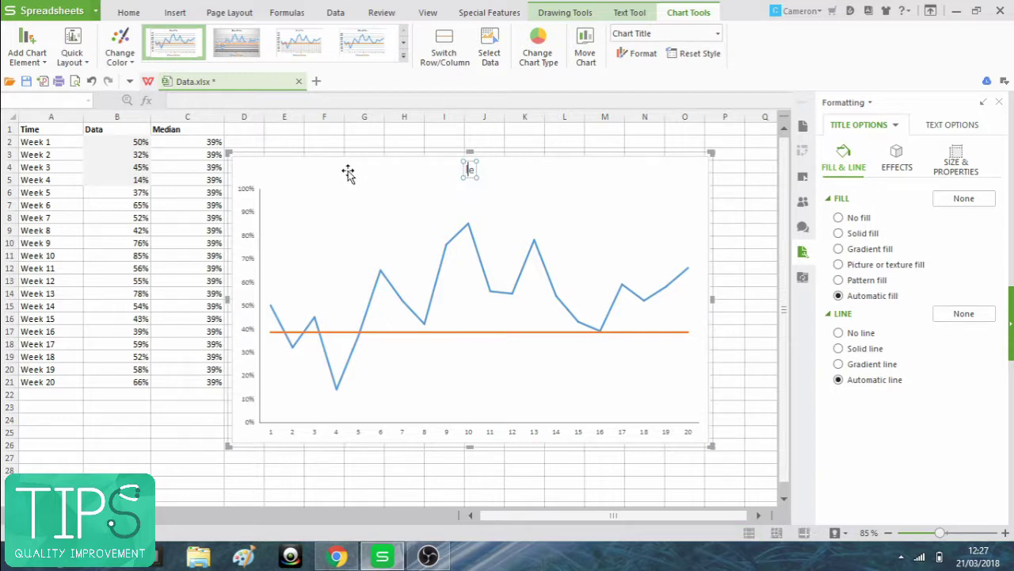
text(% Patie)
text(nts)
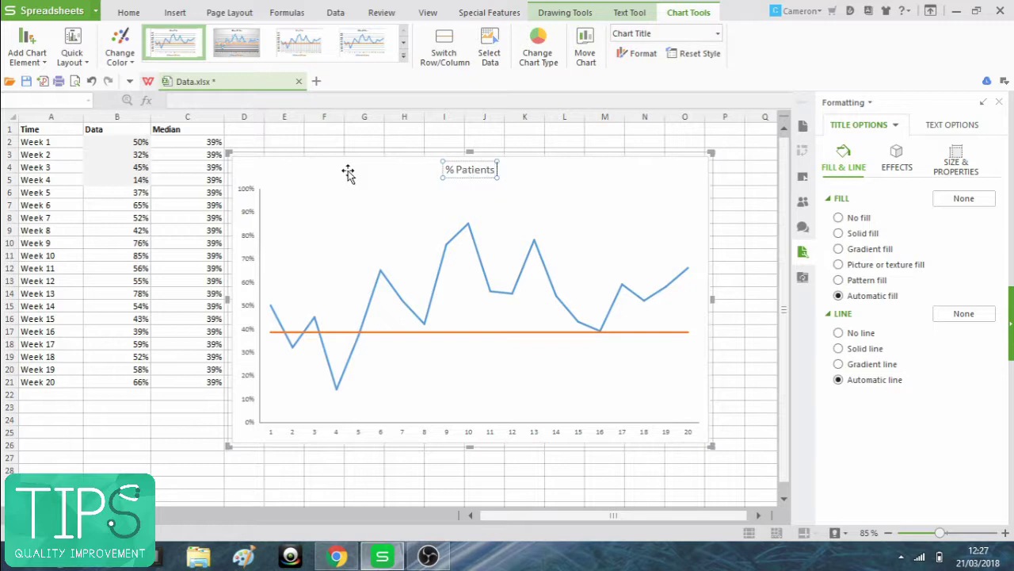
text( Risk Assesse)
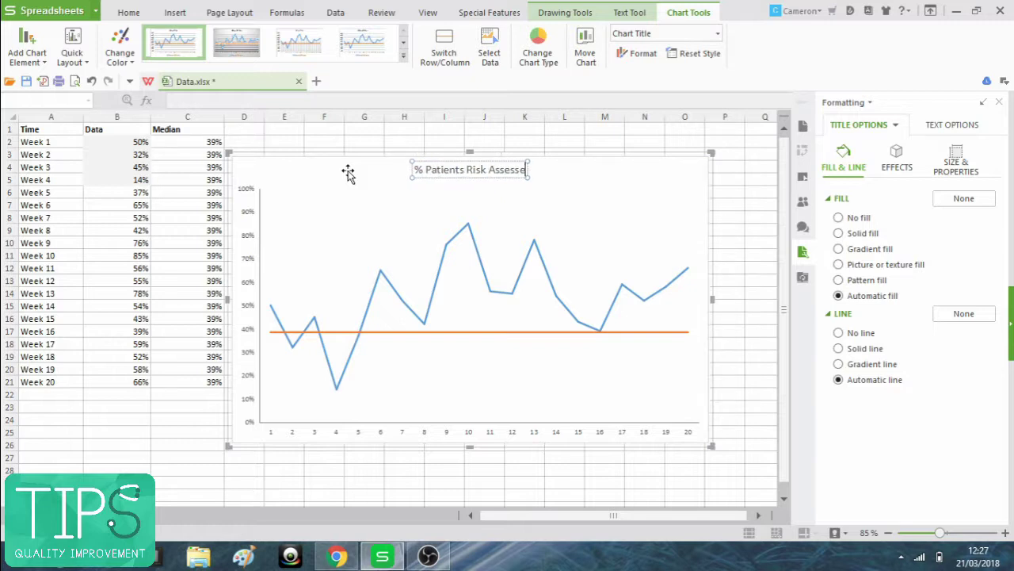
text(d)
click(284, 131)
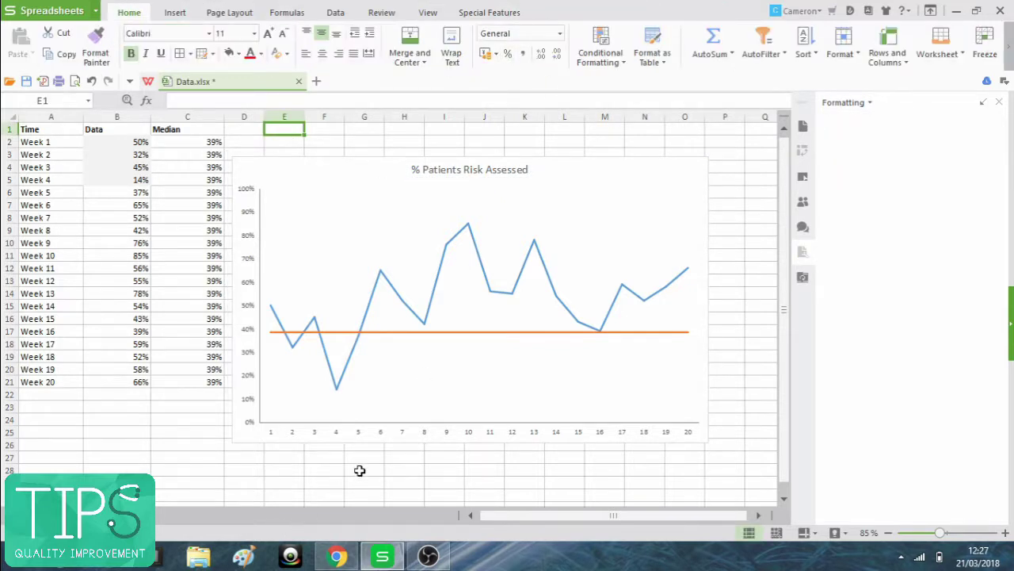
Set A2:A21 as the category axis labels in Select Data, showing Week 1 to Week 20.
click(337, 434)
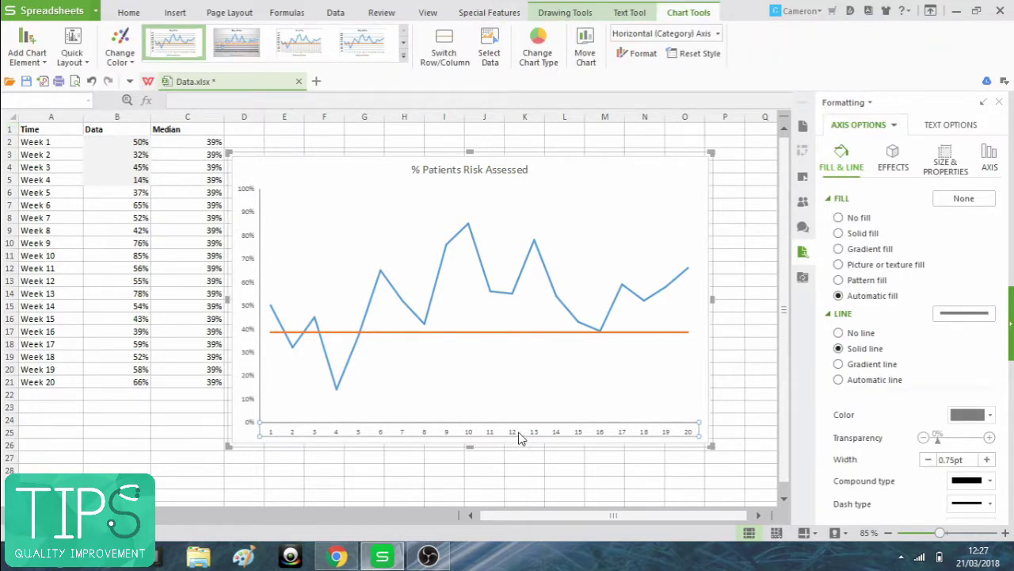
right_click(479, 362)
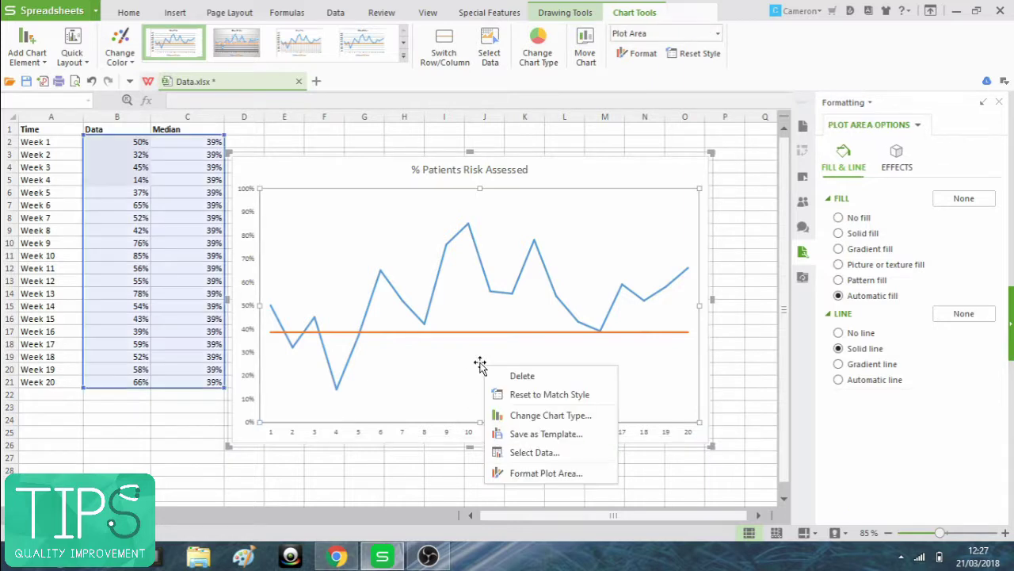
click(554, 457)
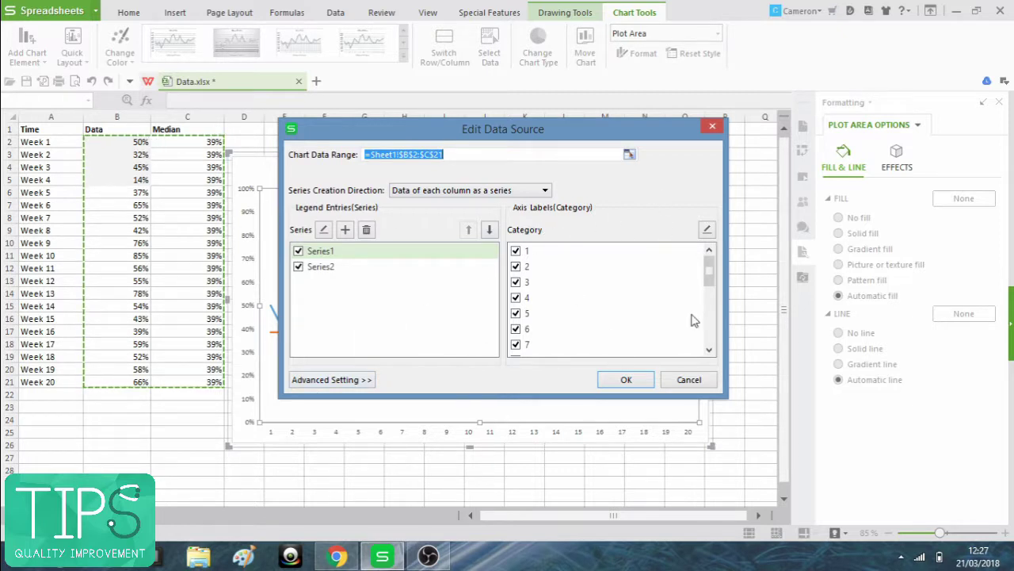
click(707, 230)
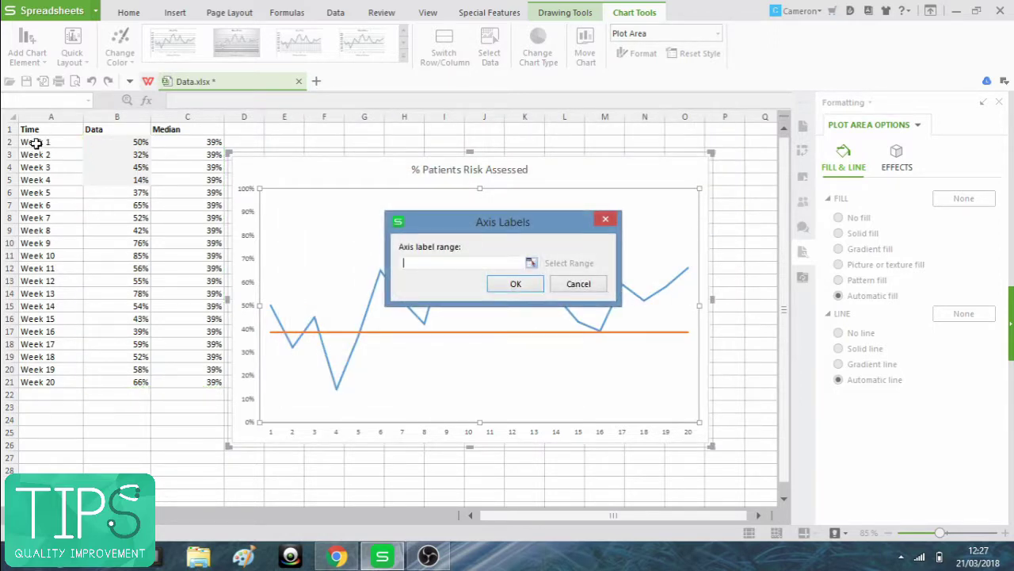
drag(35, 143, 44, 379)
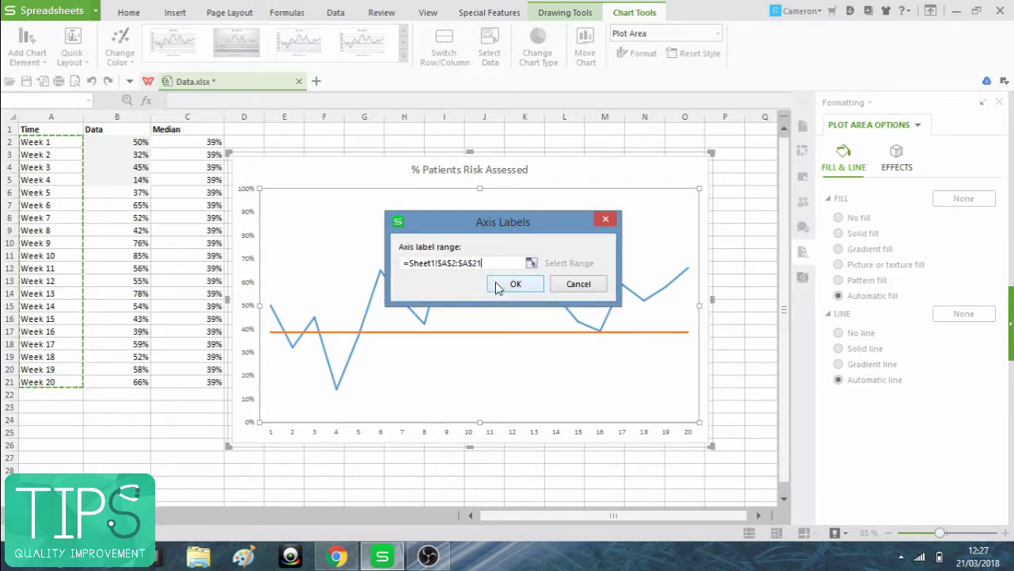
click(496, 283)
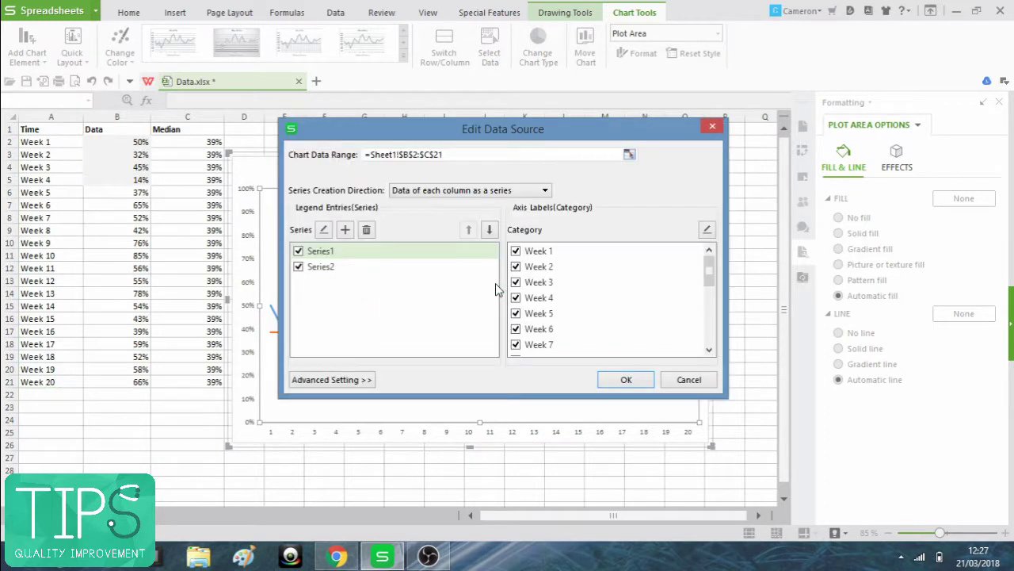
click(626, 379)
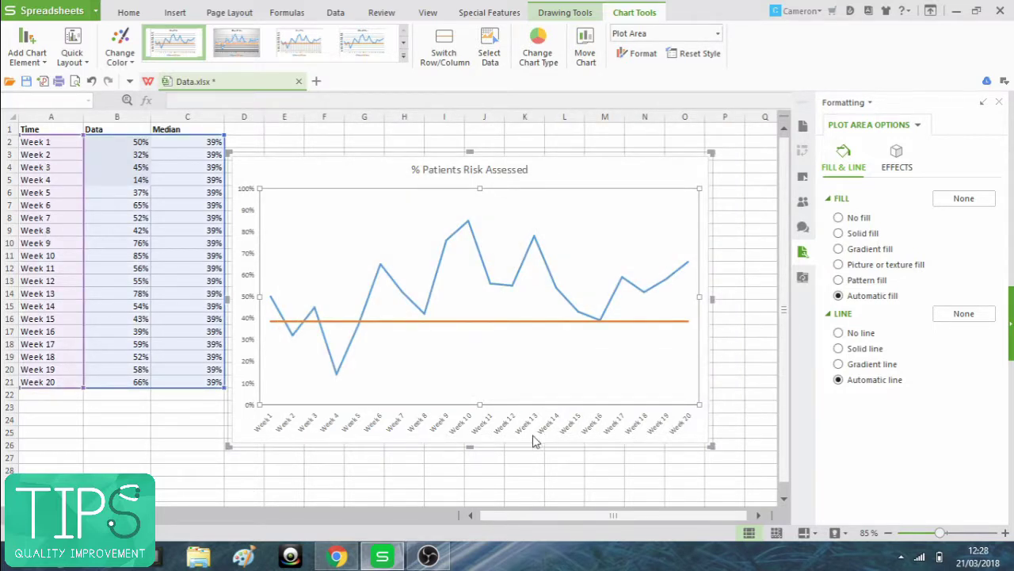
click(179, 456)
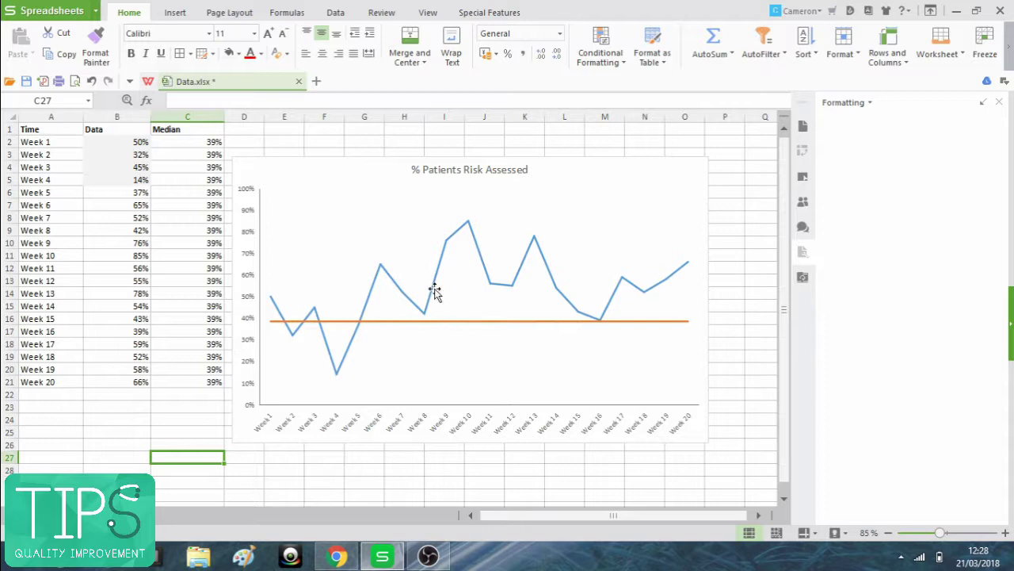
Give the blue Series1 data line built-in diamond markers at size 8.
click(463, 233)
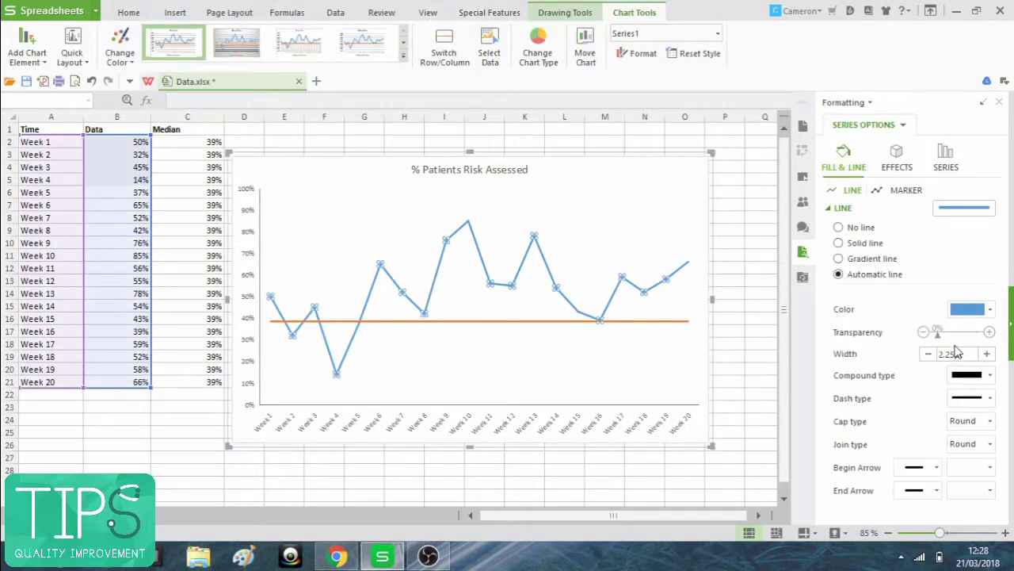
click(880, 193)
click(856, 209)
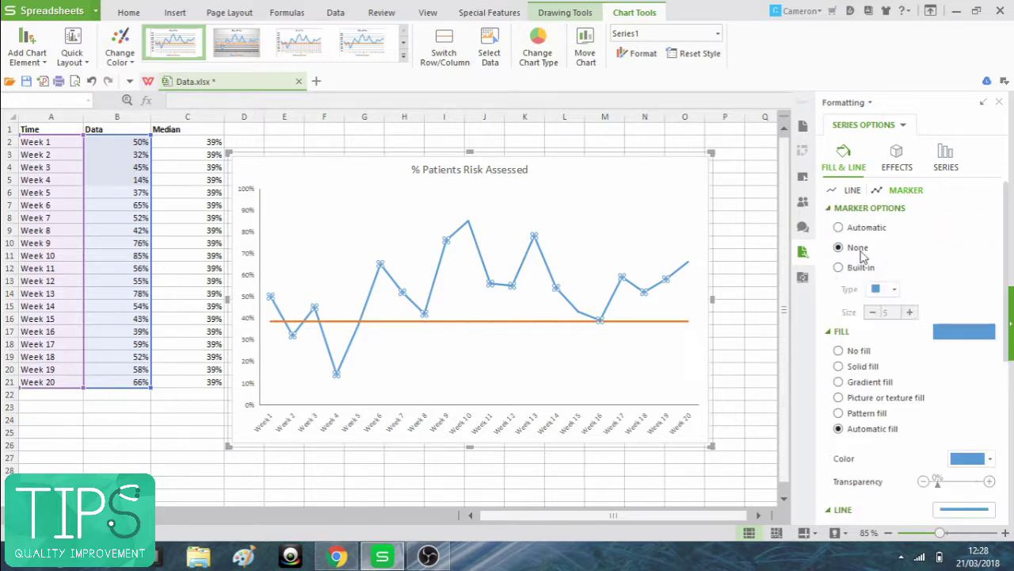
click(837, 267)
click(893, 289)
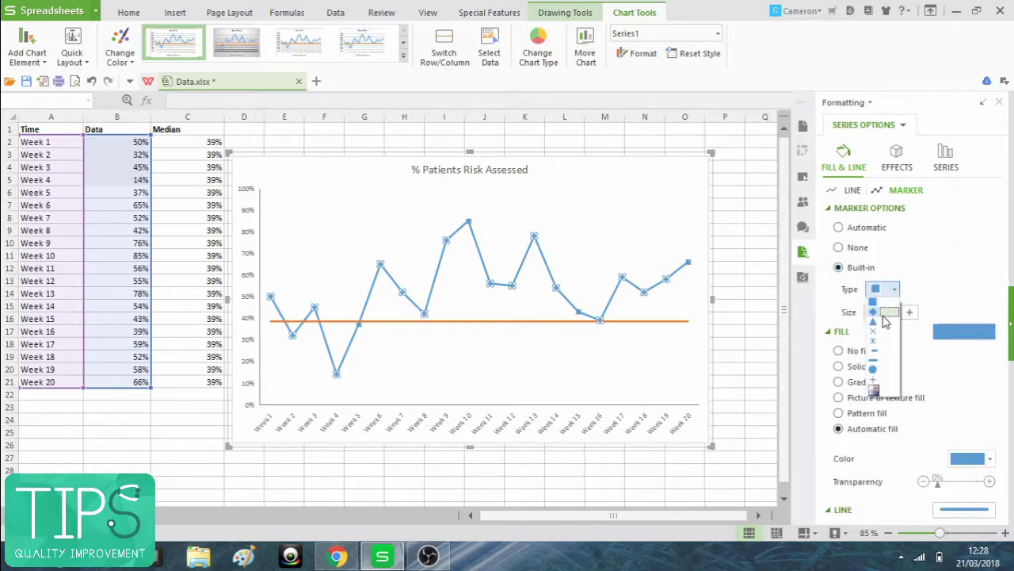
click(906, 313)
click(909, 312)
click(909, 313)
click(909, 312)
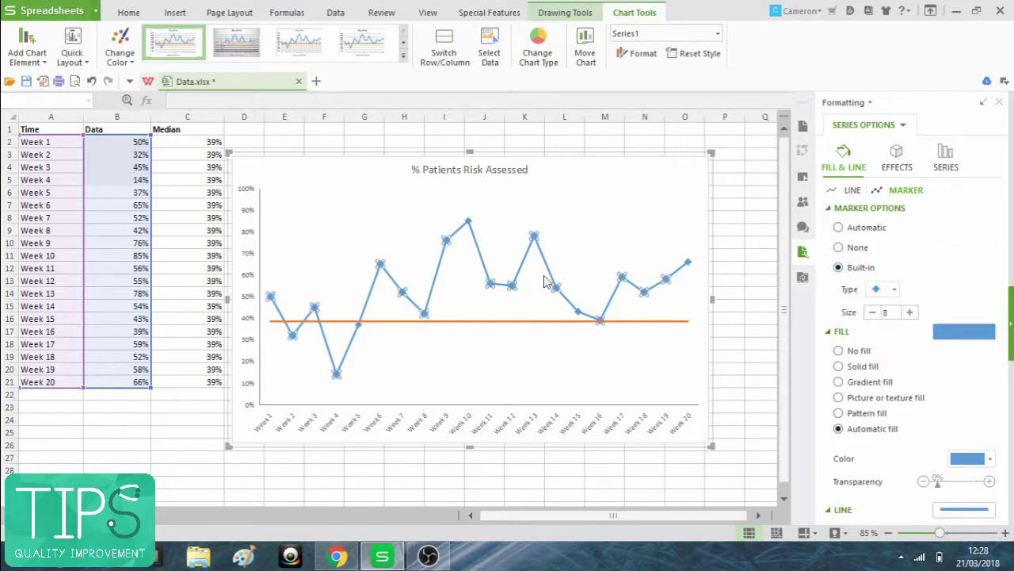
Thin the data line to a 1.50 pt width and deselect the chart.
click(841, 193)
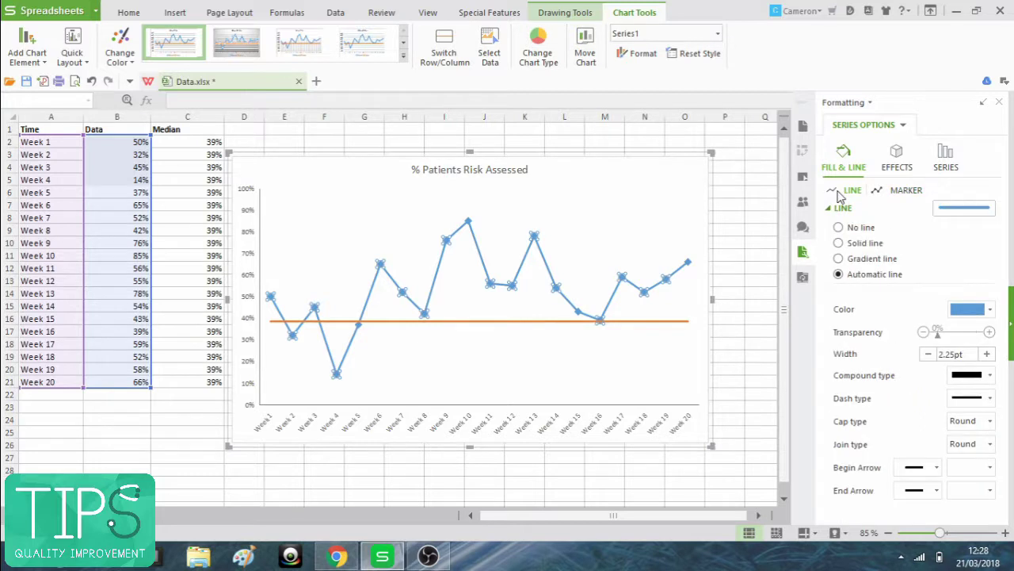
click(928, 354)
click(928, 354)
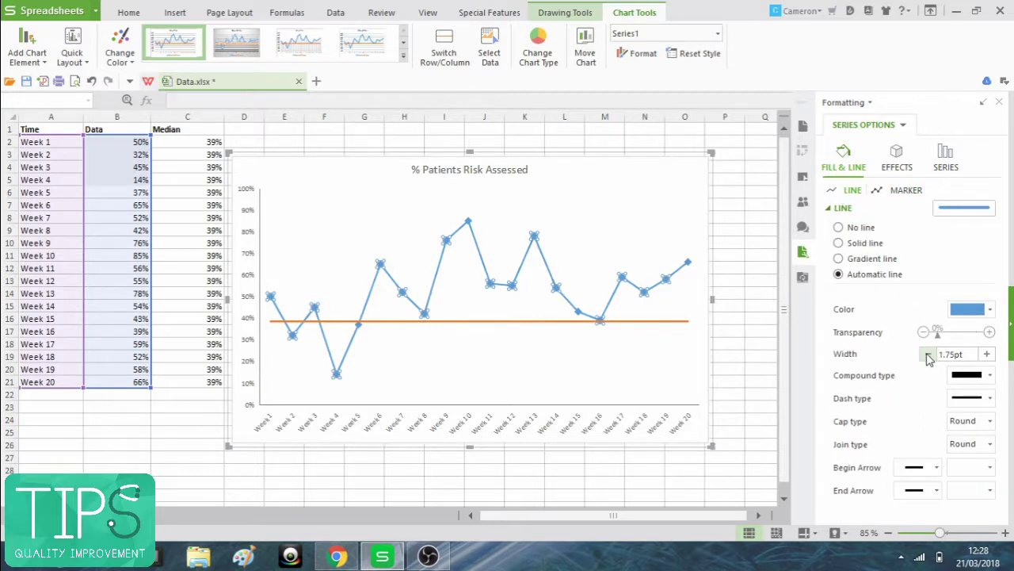
click(720, 220)
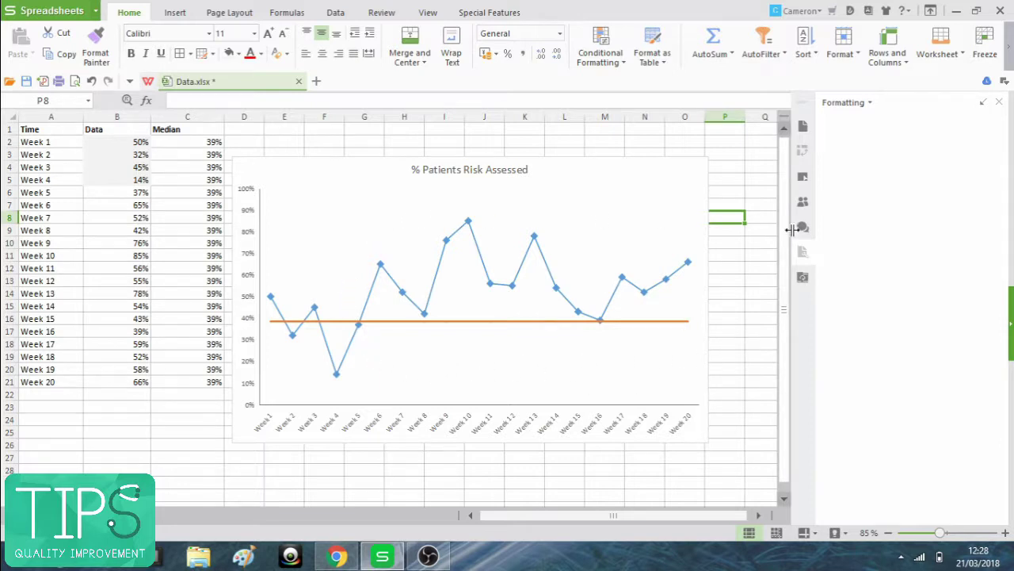
Nudge the chart, check its data points, and select the Week 6 onward values in column B.
click(304, 166)
click(184, 442)
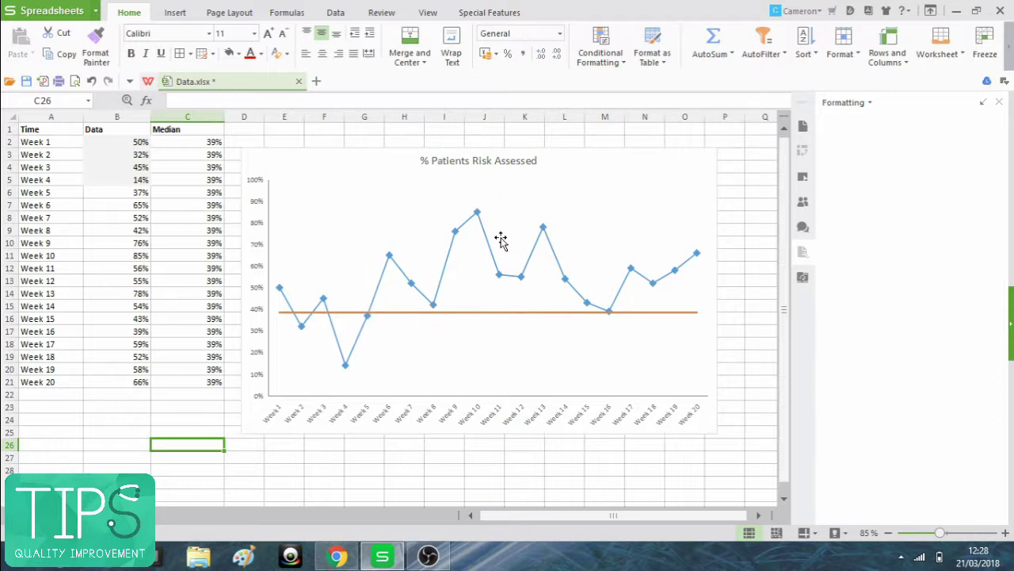
mouse_move(390, 262)
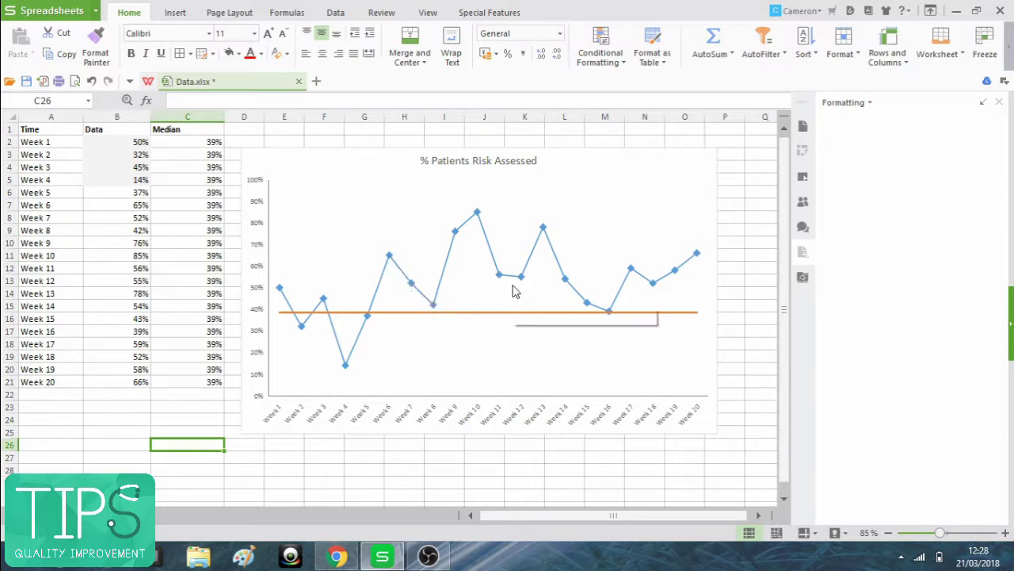
mouse_move(499, 277)
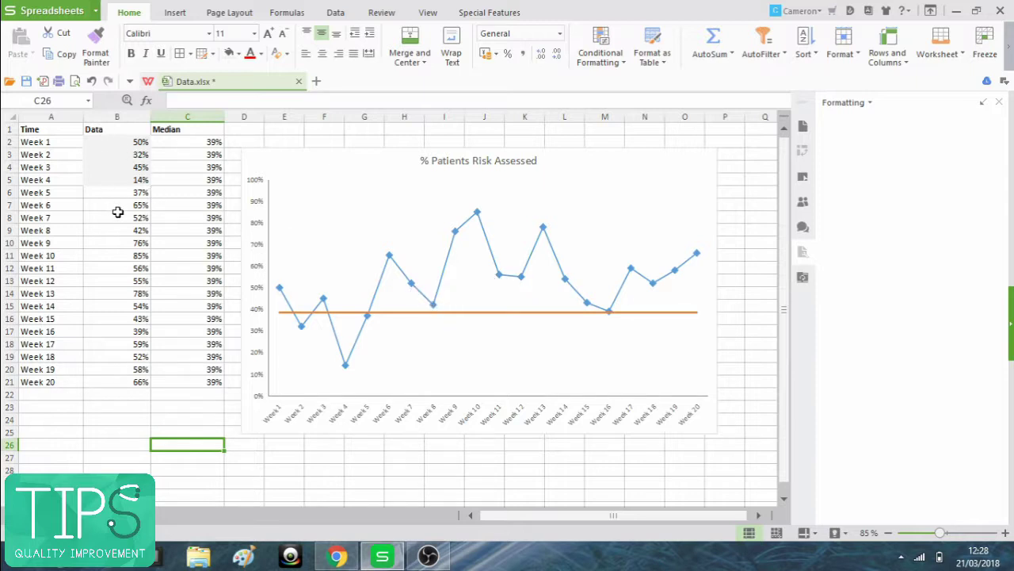
drag(115, 206, 115, 270)
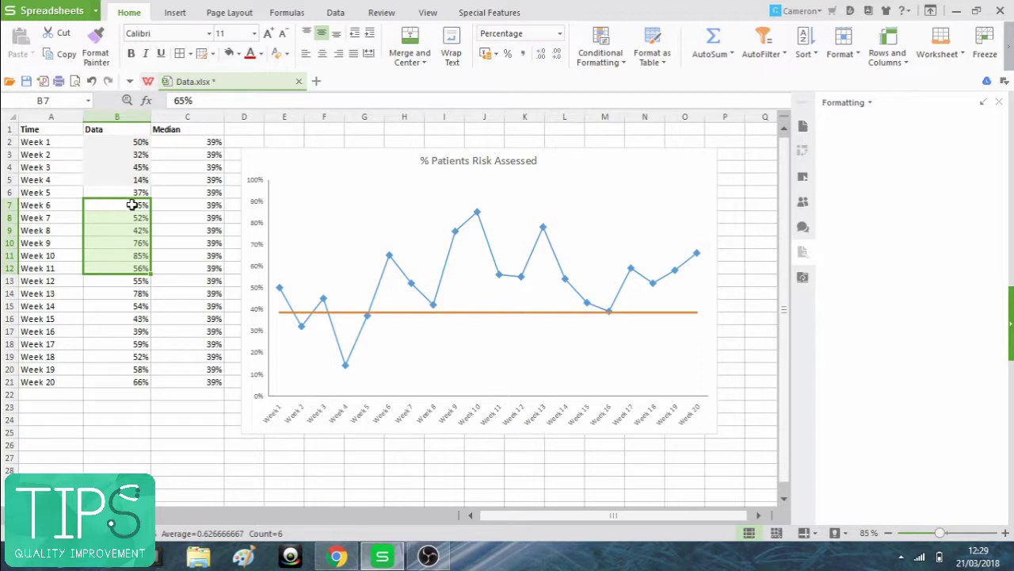
Check C7's median formula and select the Week 6 to Week 11 values, B7:B12.
click(193, 206)
drag(129, 203, 118, 265)
click(118, 193)
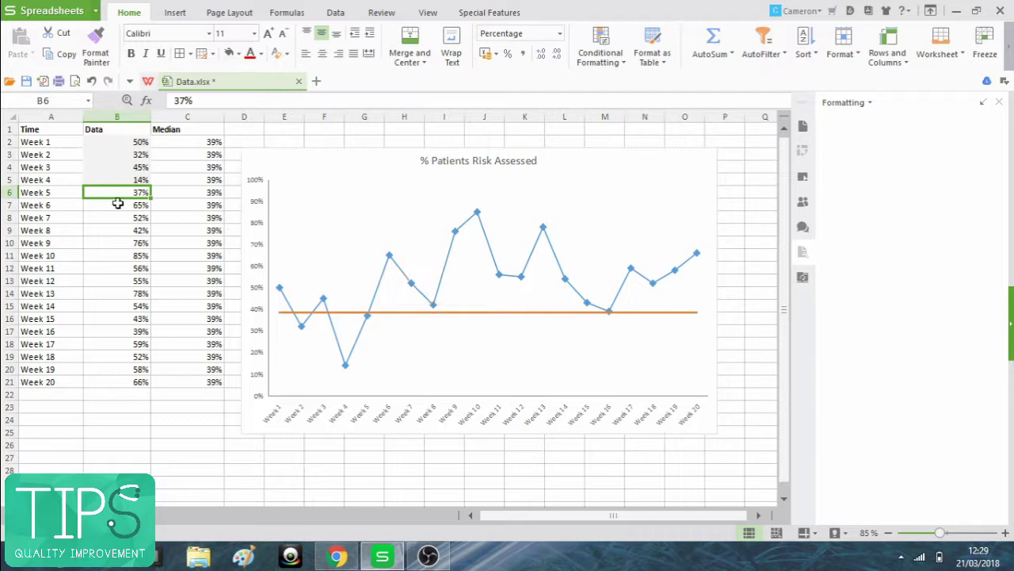
drag(119, 205, 122, 267)
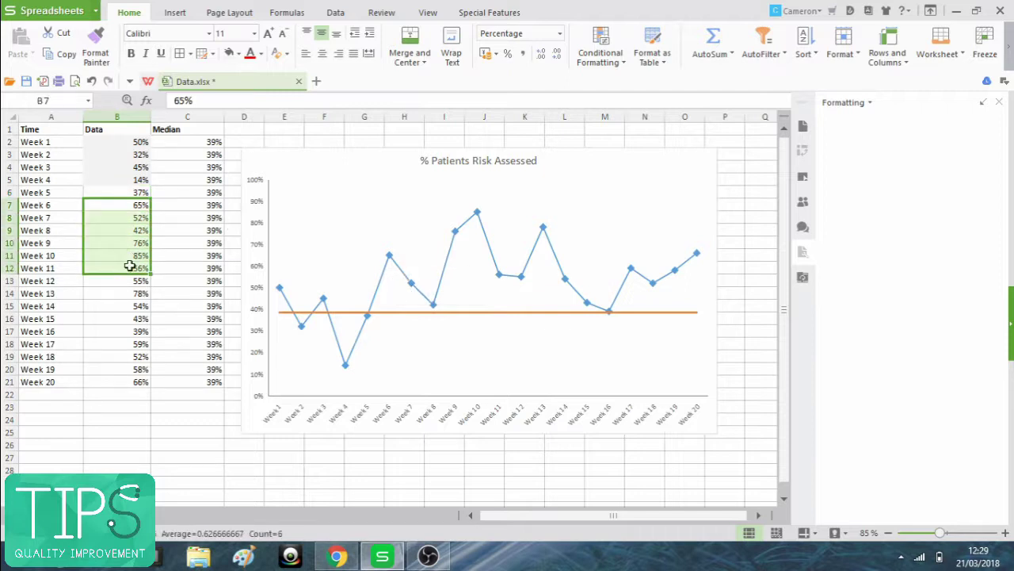
click(210, 206)
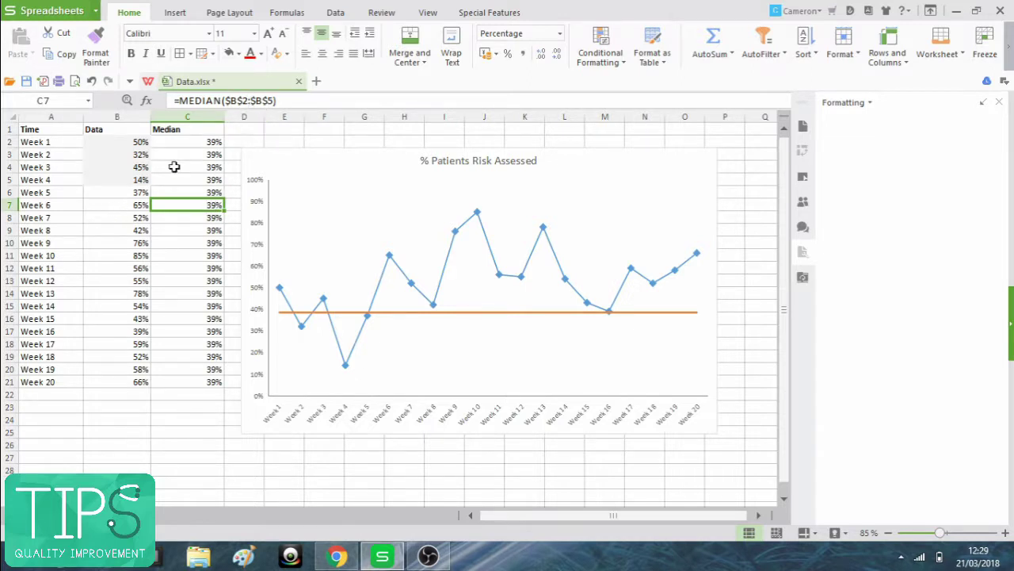
click(127, 205)
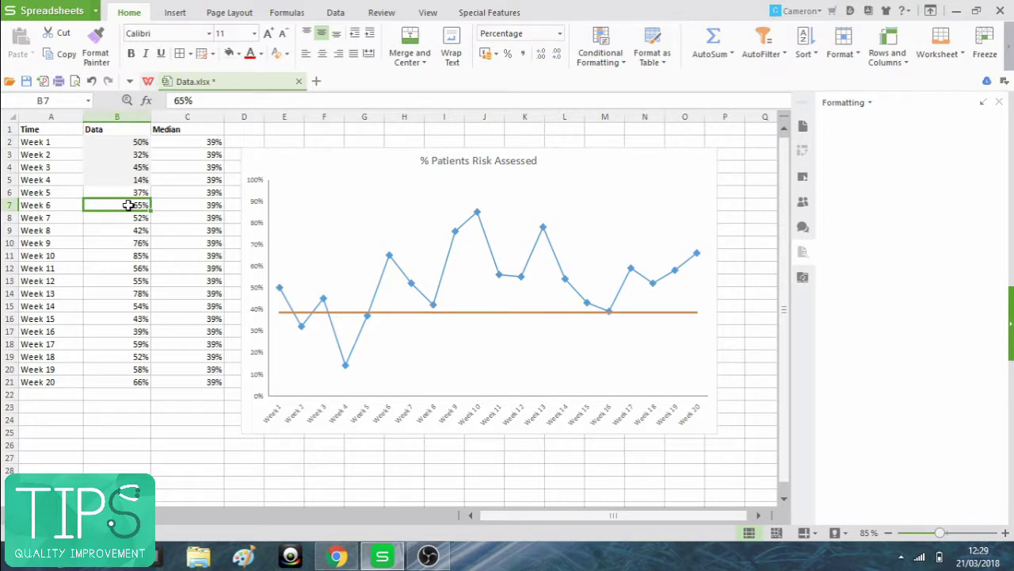
drag(127, 205, 131, 265)
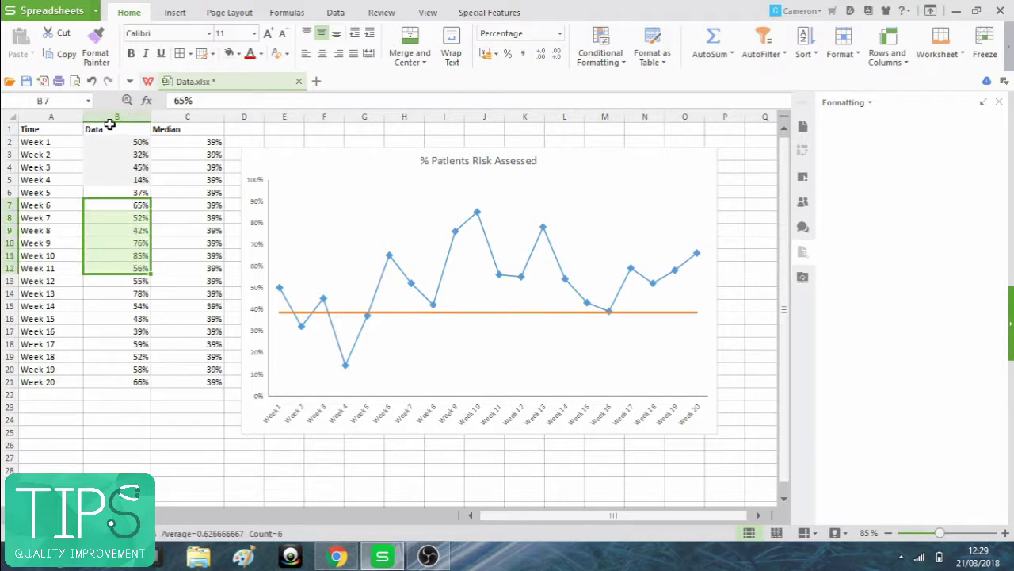
Change C7's formula to =MEDIAN($B$7:$B$12) so it returns 61%.
click(192, 201)
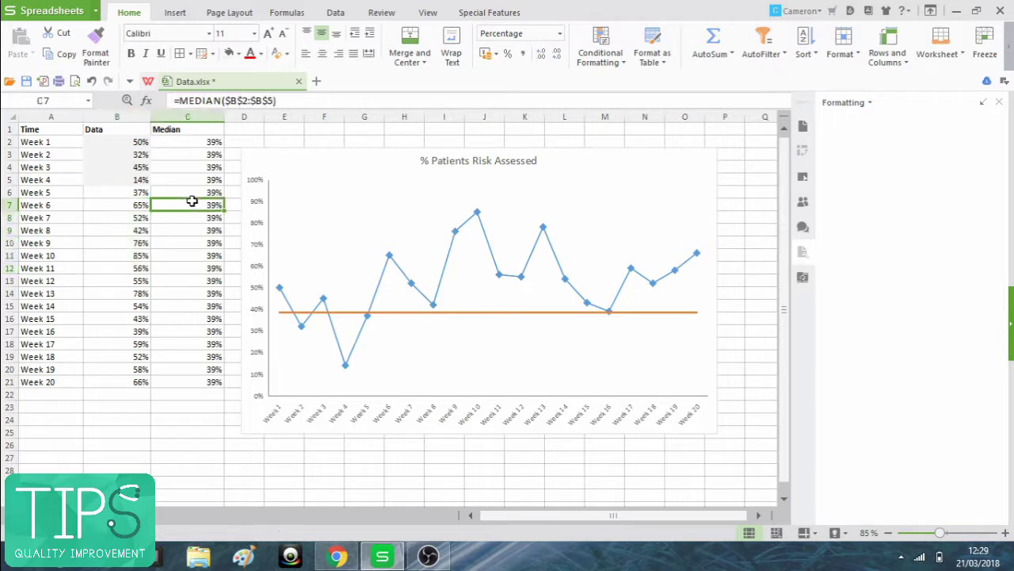
click(250, 100)
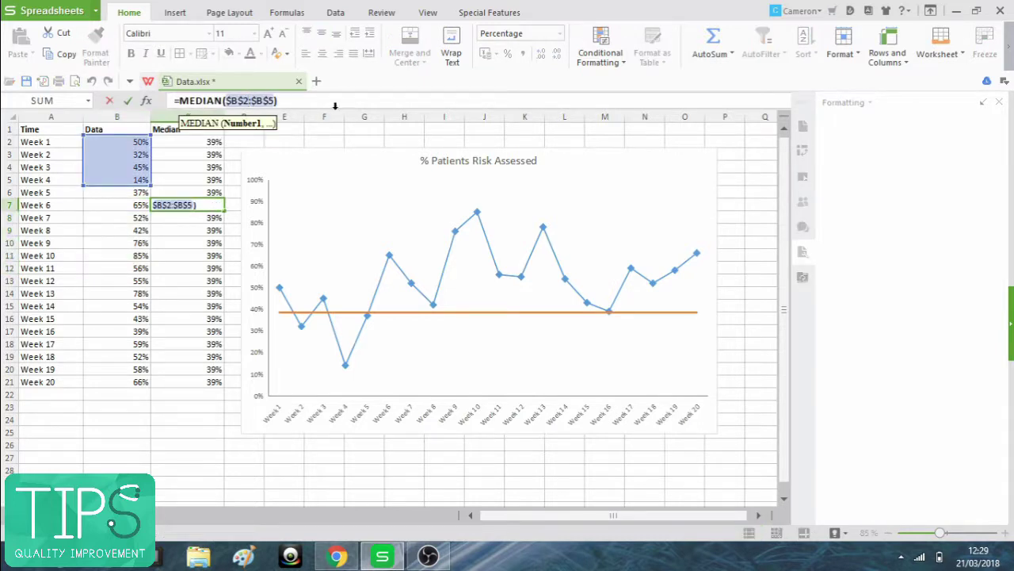
key(BackSpace)
text(7)
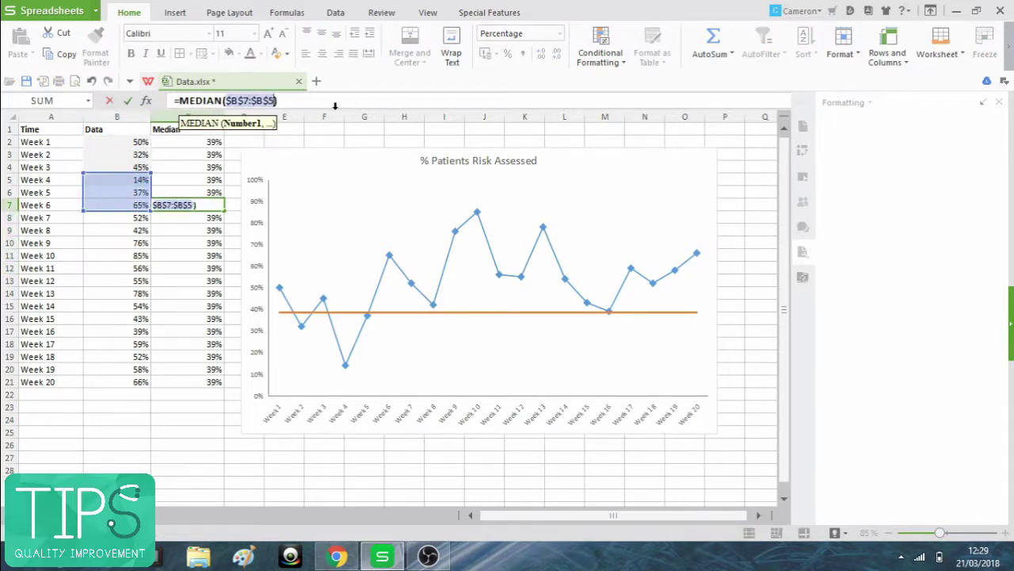
key(BackSpace)
text(12)
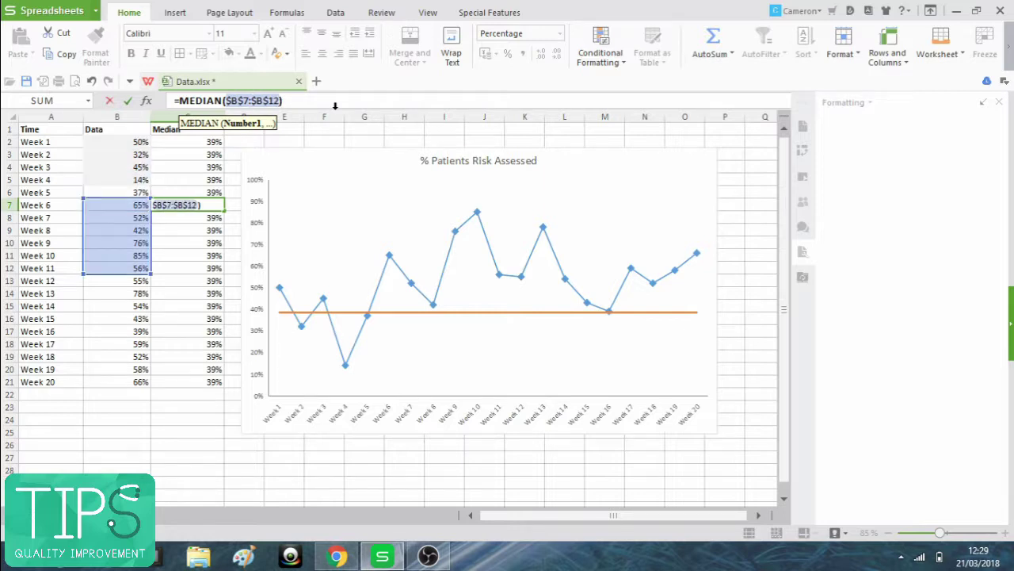
key(Return)
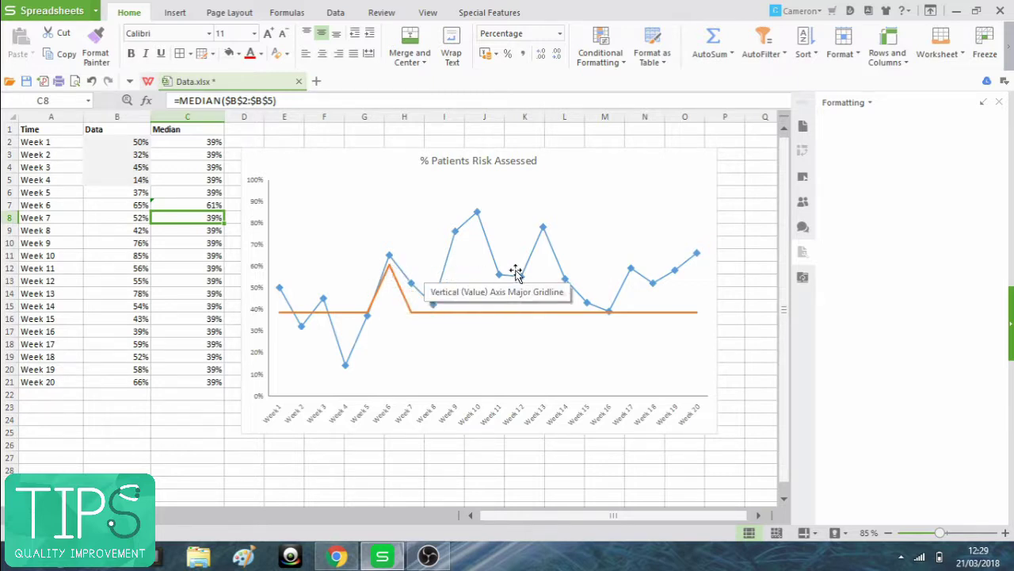
click(196, 206)
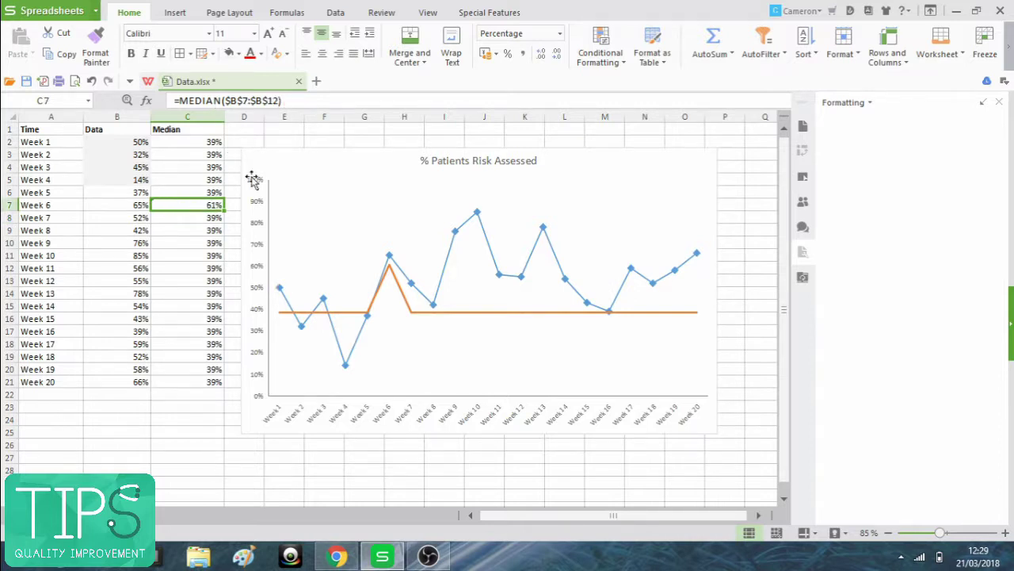
drag(225, 209, 224, 386)
click(172, 449)
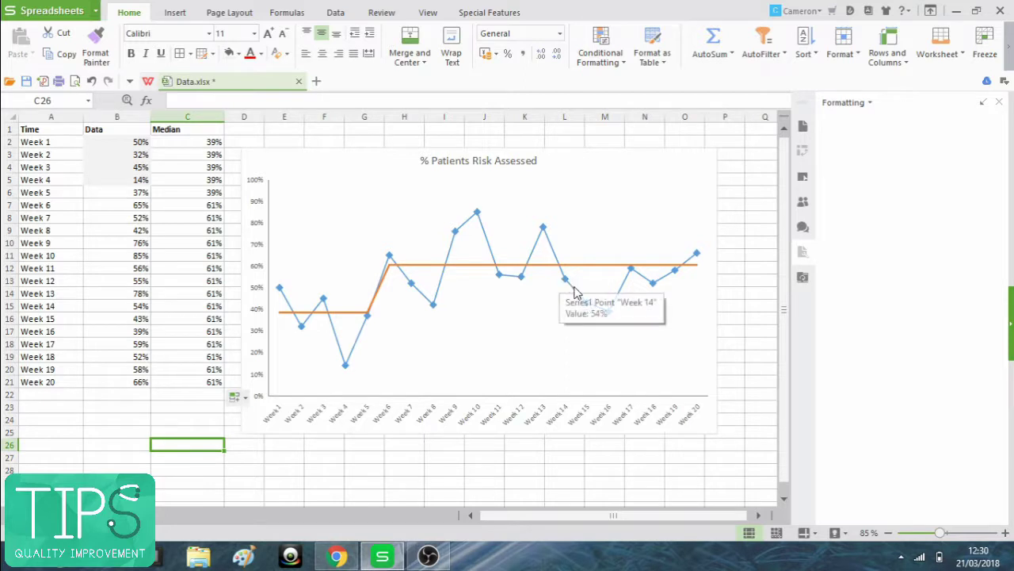
mouse_move(632, 274)
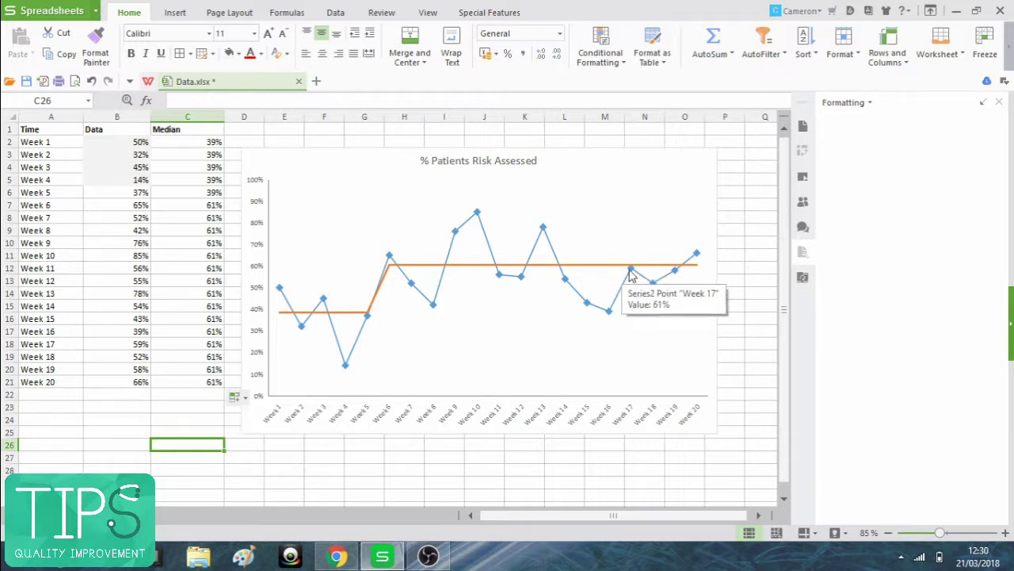
click(120, 346)
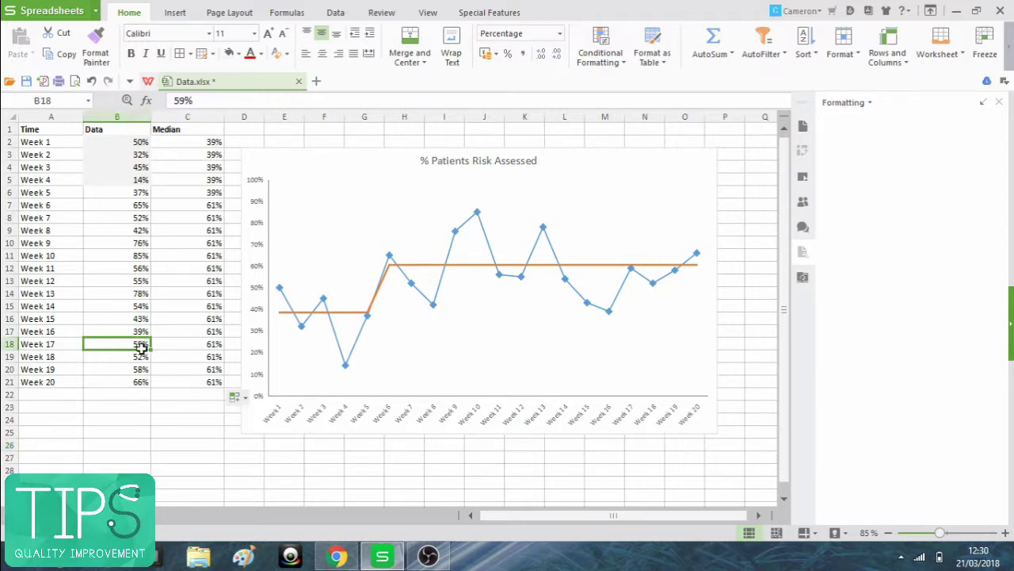
click(214, 345)
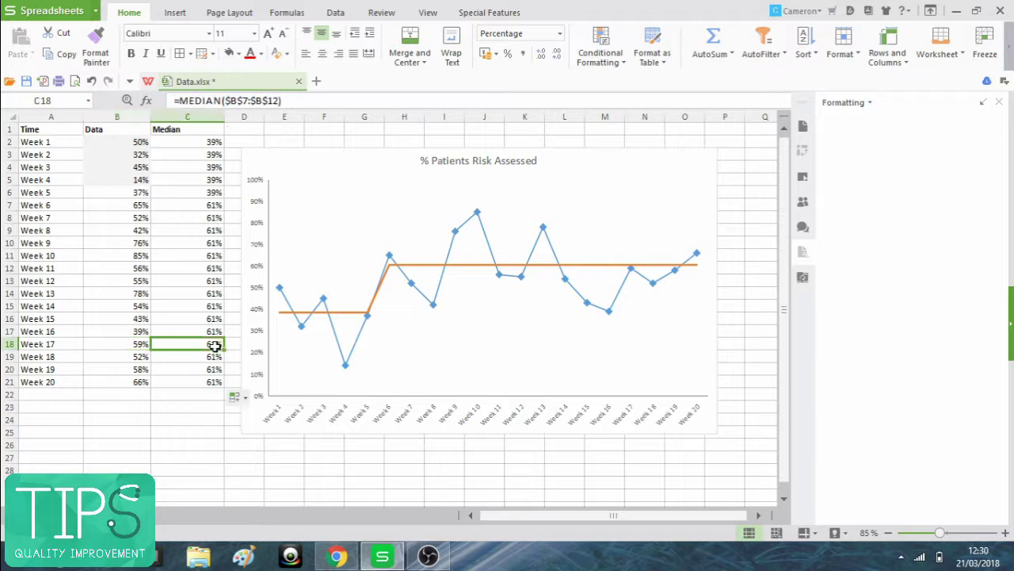
click(143, 347)
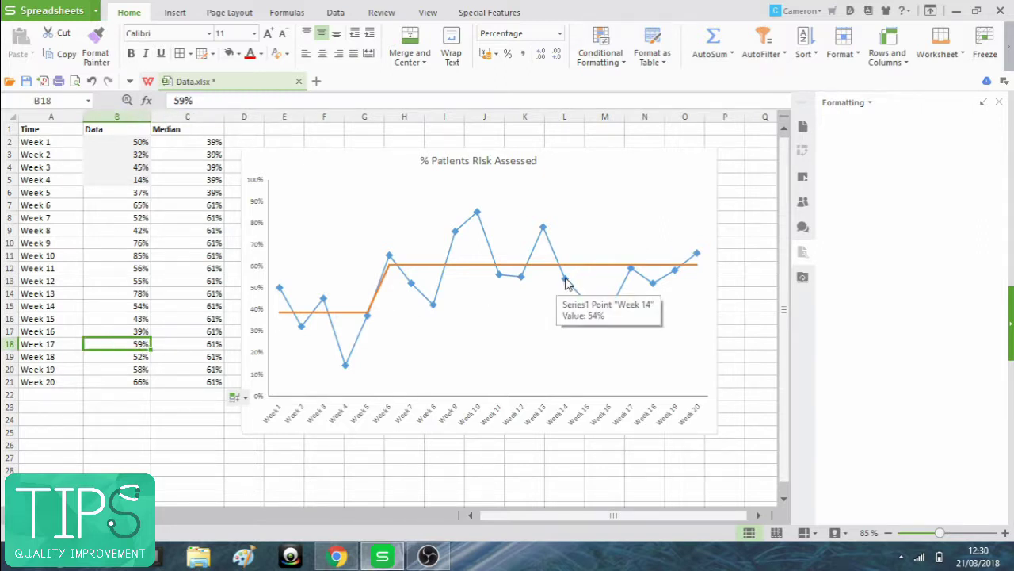
click(125, 315)
drag(126, 315, 117, 366)
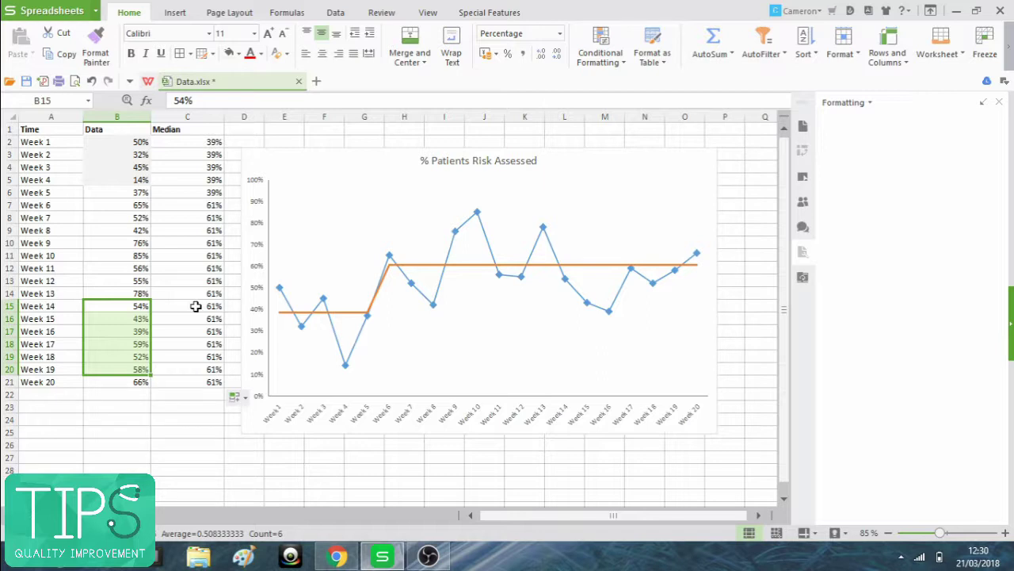
Change C15's formula to =MEDIAN($B$15:$B$20) so it returns 53%.
click(195, 306)
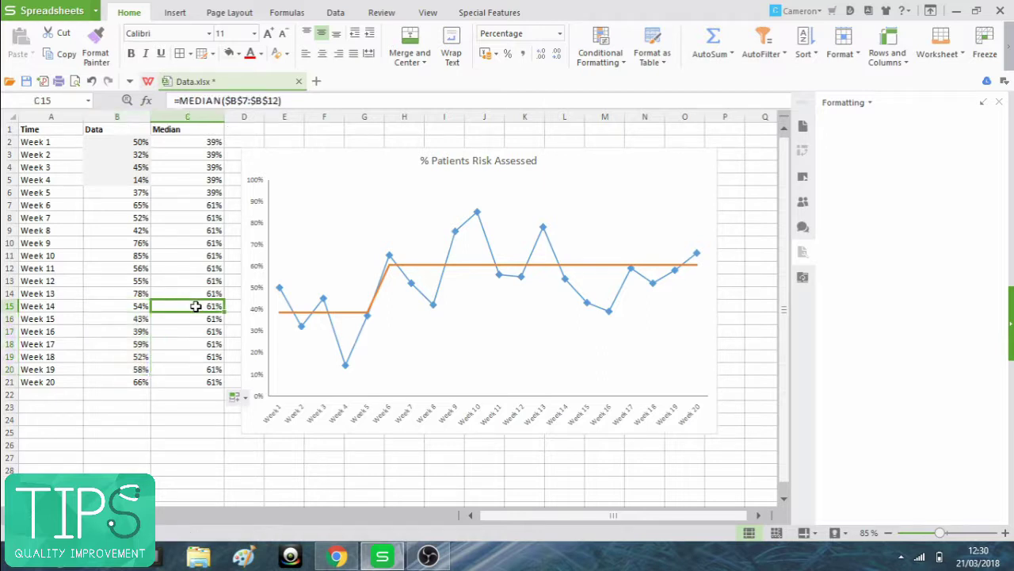
click(247, 100)
key(BackSpace)
text(15)
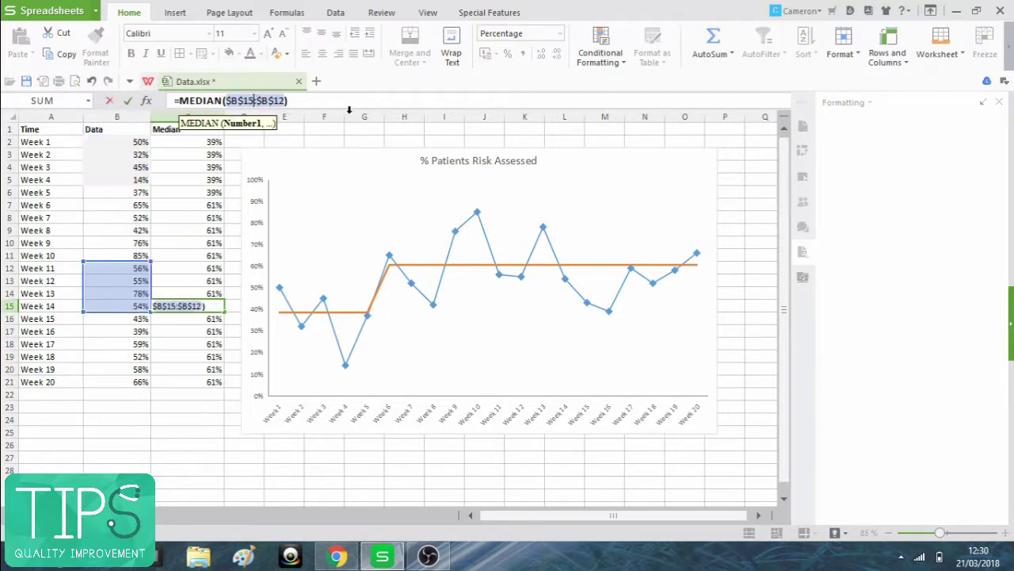
key(BackSpace)
key(BackSpace)
text(20)
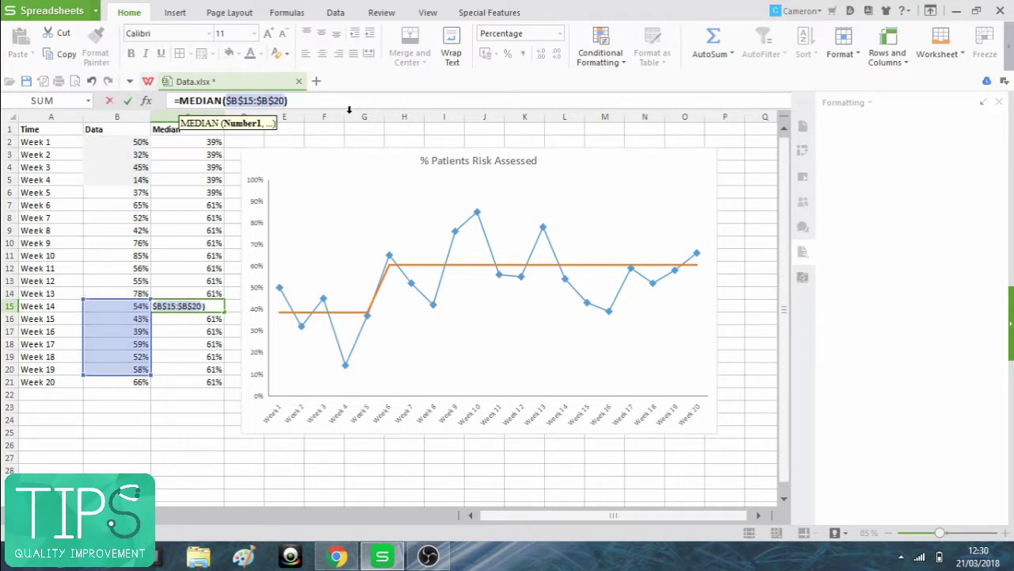
key(Return)
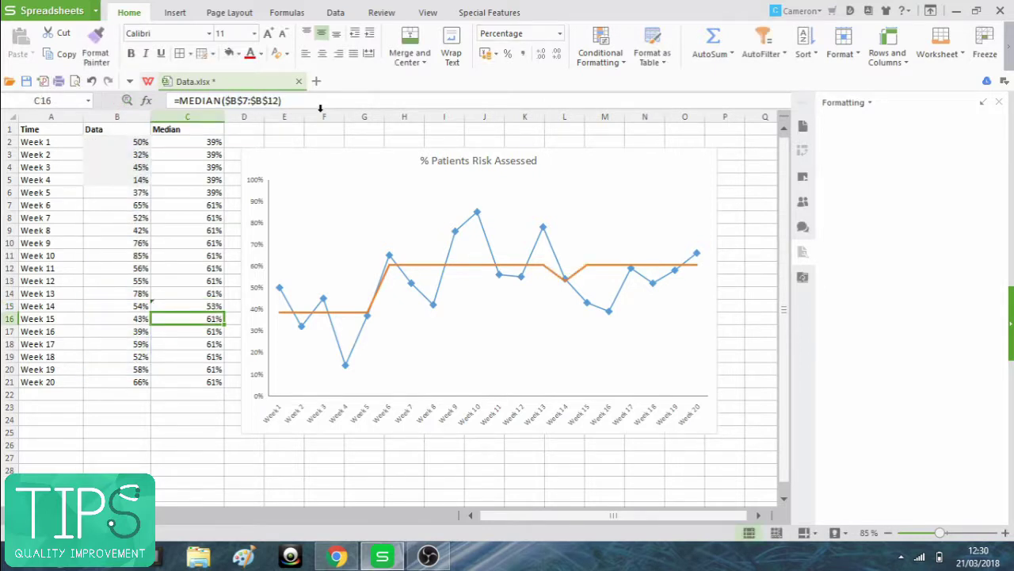
Fill the new Week 14 median down from C15 to C21.
key(Up)
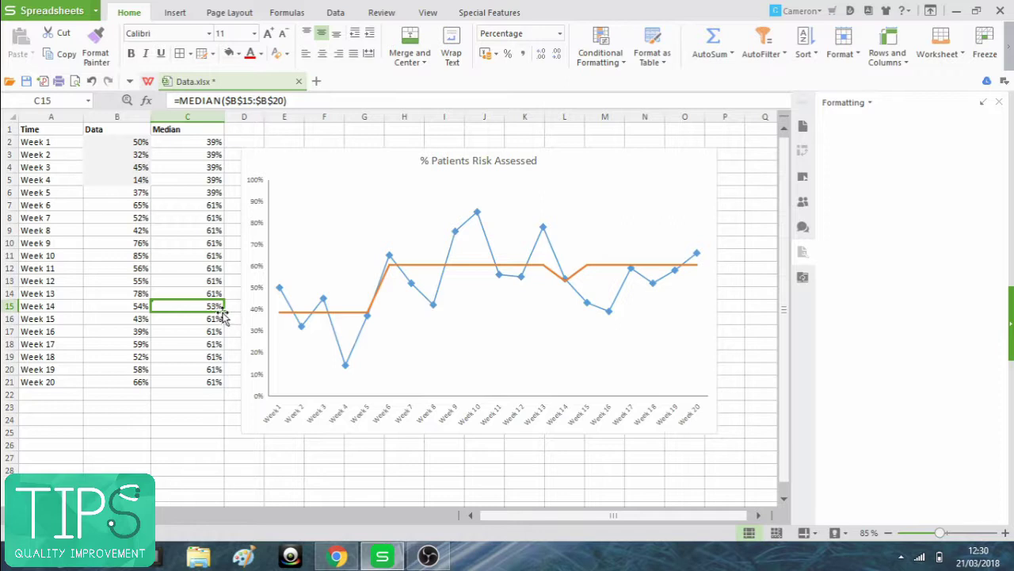
drag(223, 313, 222, 387)
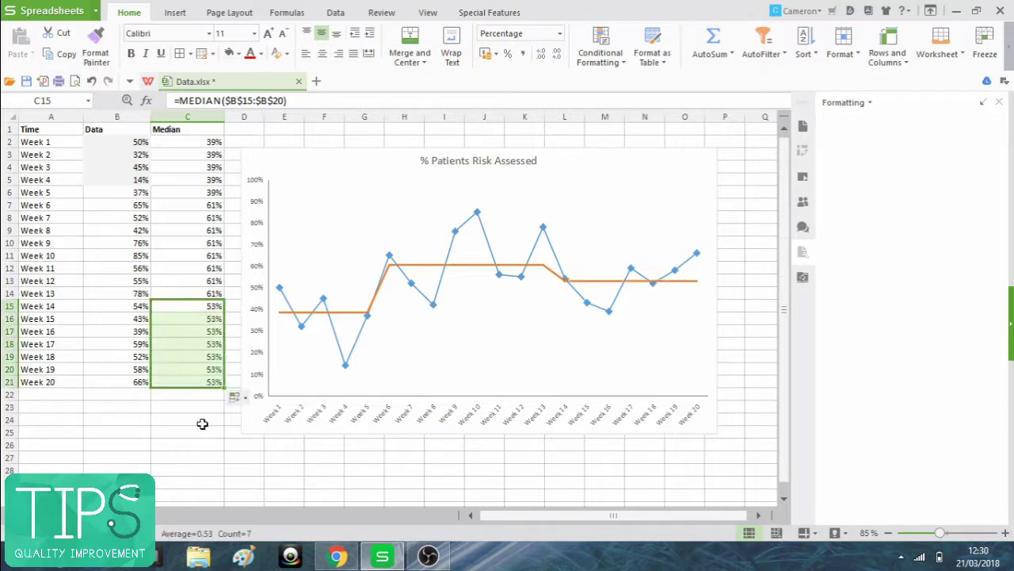
click(163, 430)
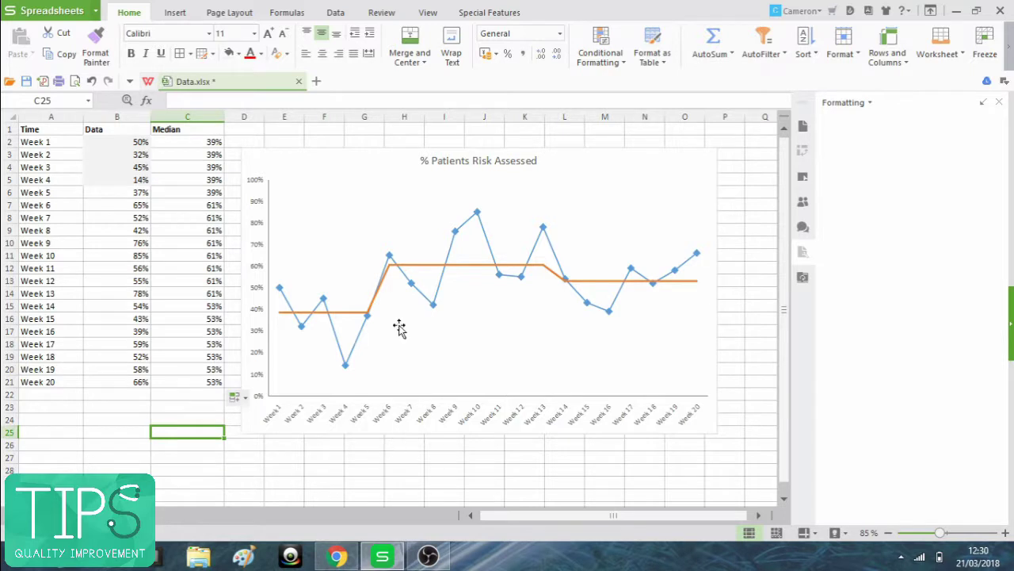
click(717, 179)
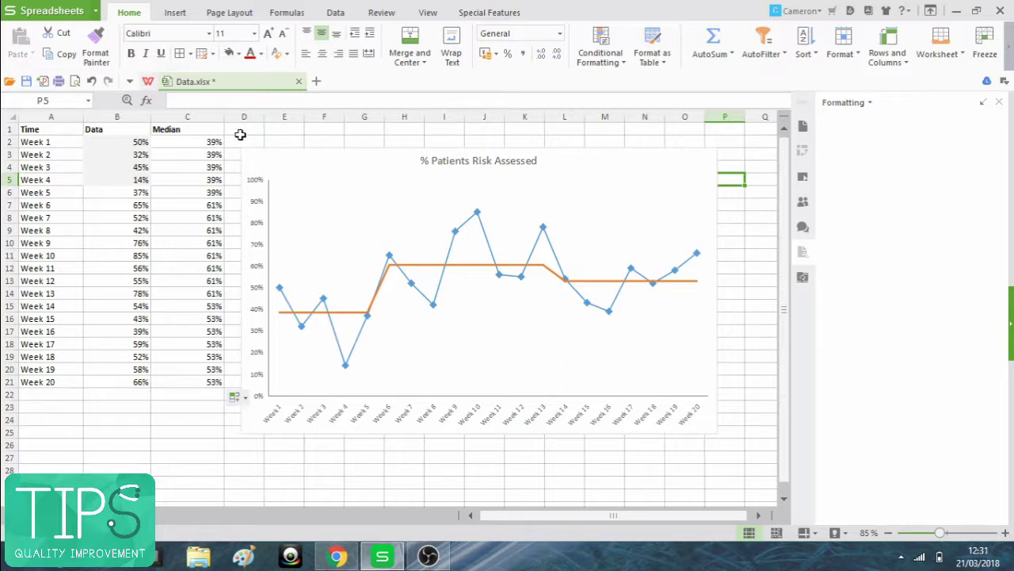
Draw a left curly brace, about 3.39 × 0.84 cm, above Weeks 1–4 on the chart.
click(332, 154)
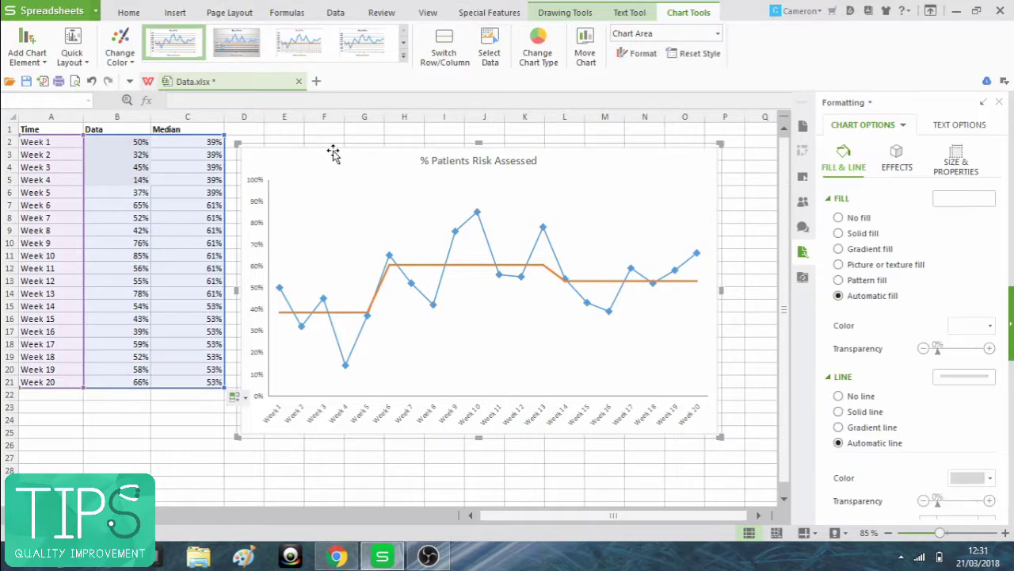
click(174, 13)
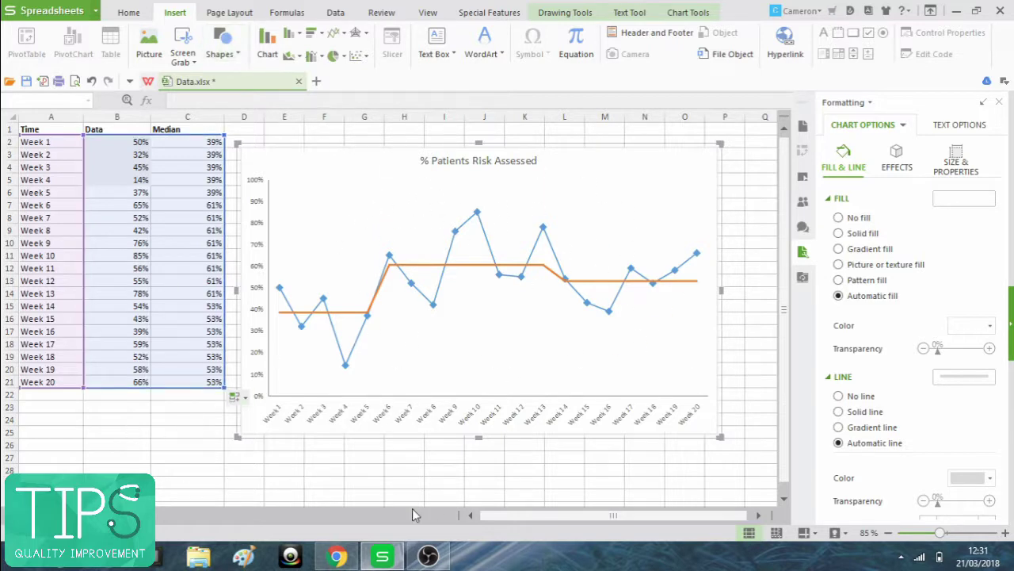
click(222, 44)
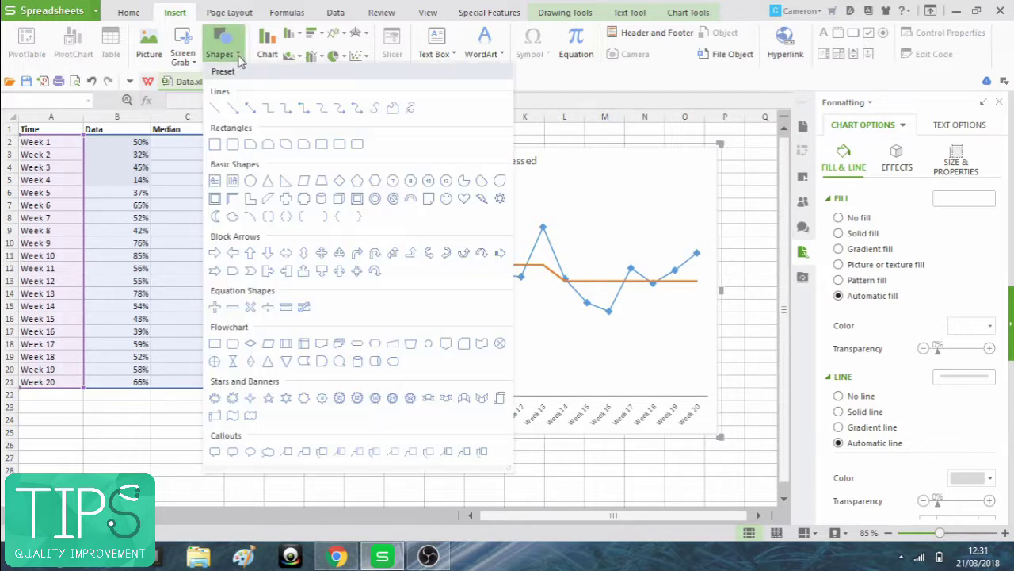
click(342, 218)
mouse_move(324, 224)
mouse_down()
mouse_move(324, 192)
mouse_move(371, 204)
mouse_move(376, 236)
mouse_move(384, 234)
mouse_move(332, 241)
mouse_move(354, 236)
mouse_up()
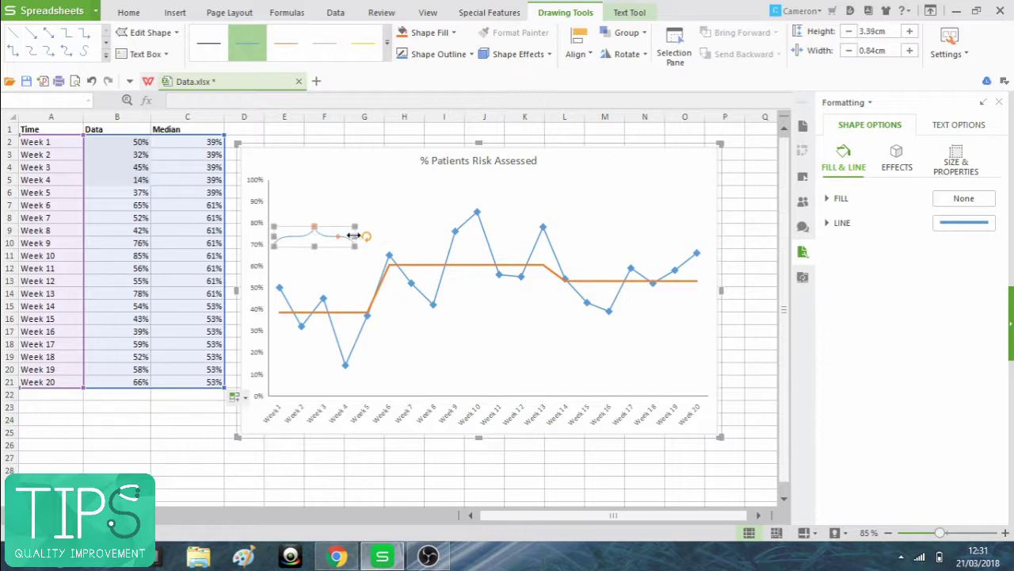
Add a borderless text box reading 'BASELINE' just above the brace.
click(344, 154)
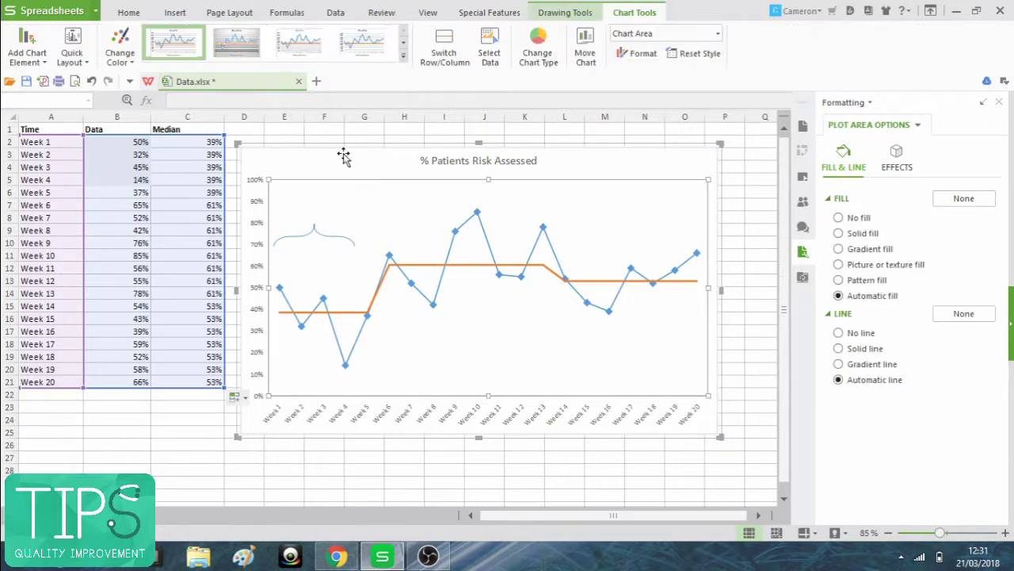
click(175, 12)
click(436, 37)
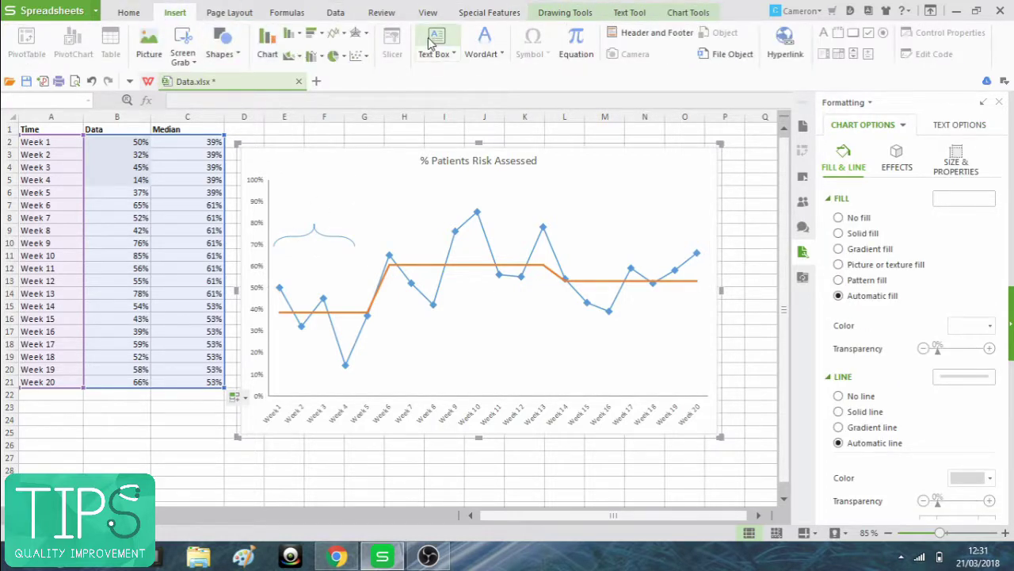
drag(273, 201, 373, 221)
text(BASELINE)
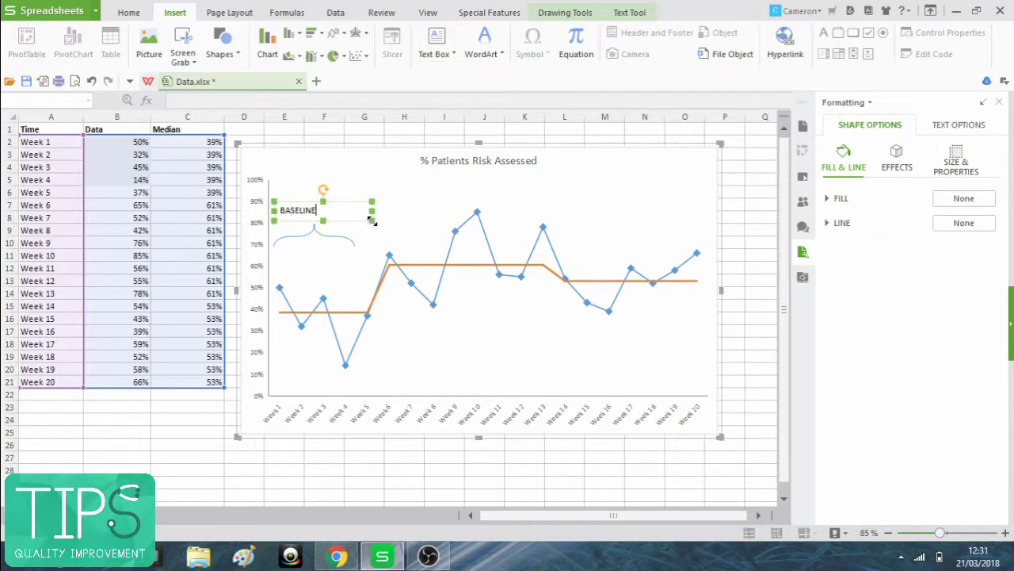
click(341, 222)
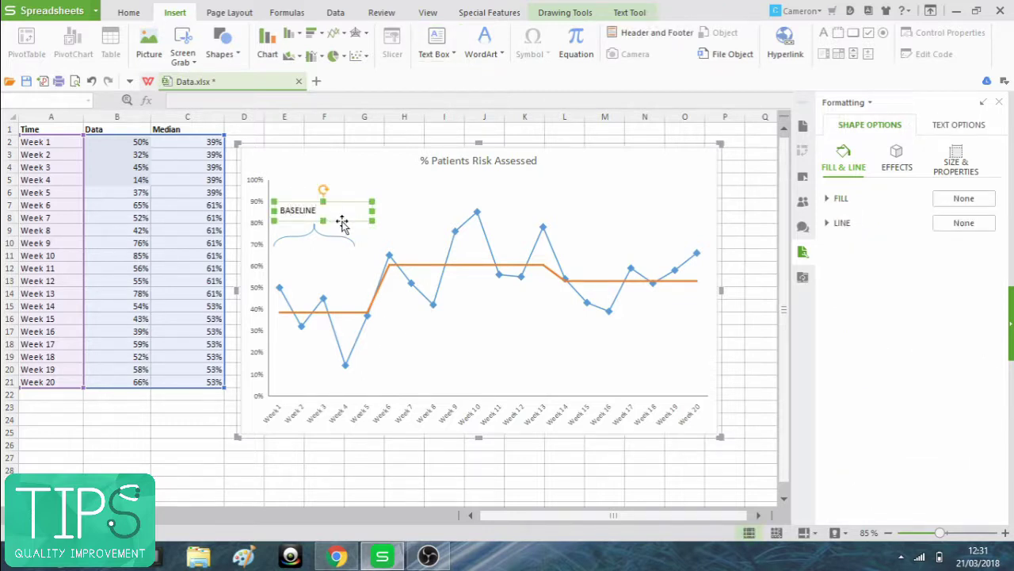
click(359, 163)
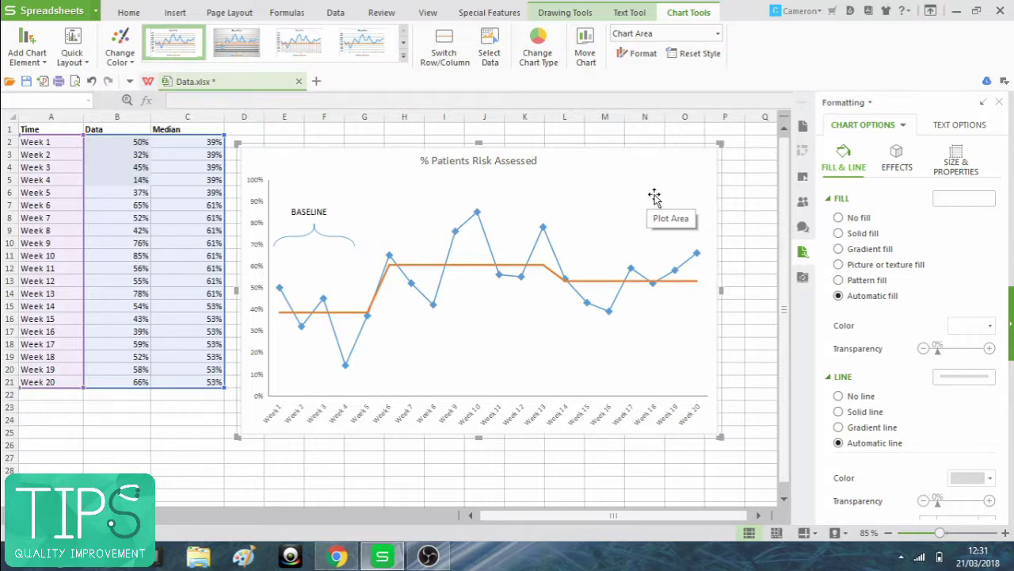
Select the whole run chart and copy it from its right-click menu.
click(760, 175)
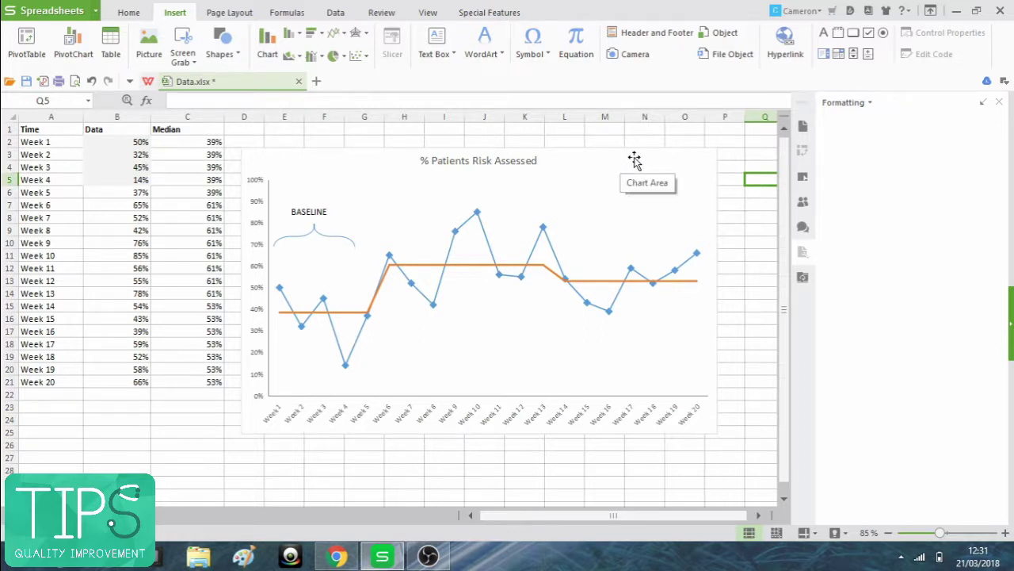
click(369, 159)
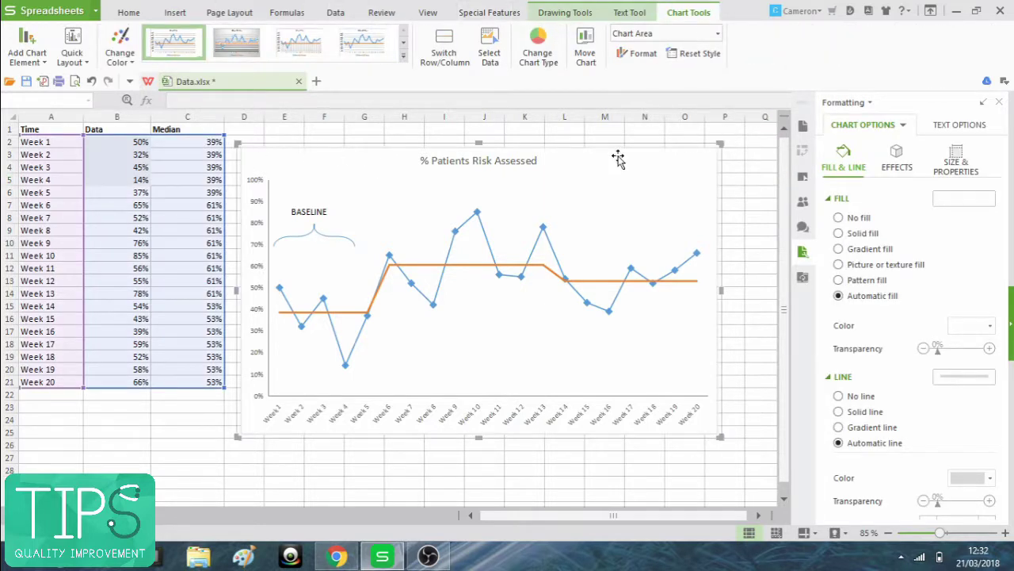
click(495, 206)
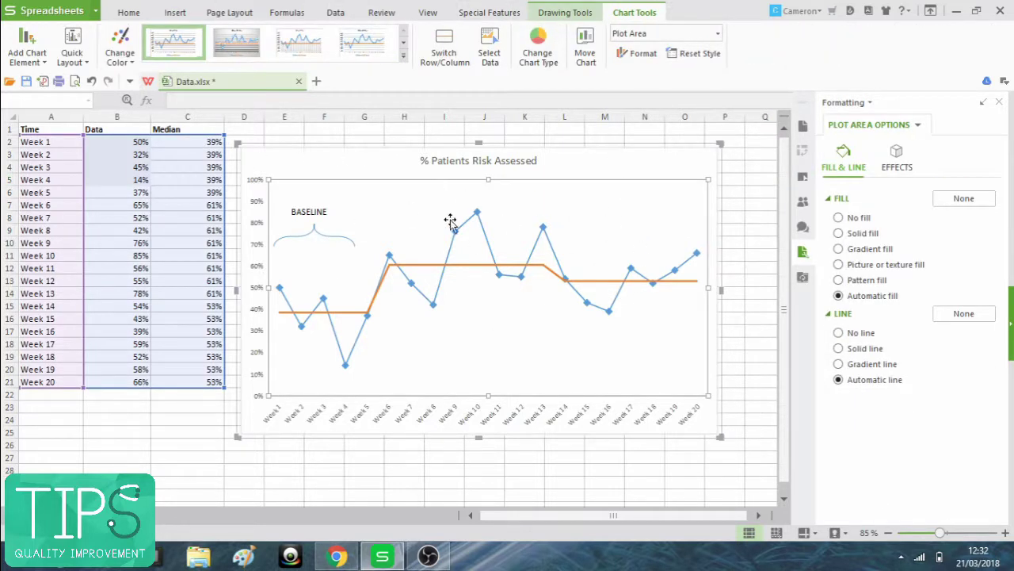
click(635, 153)
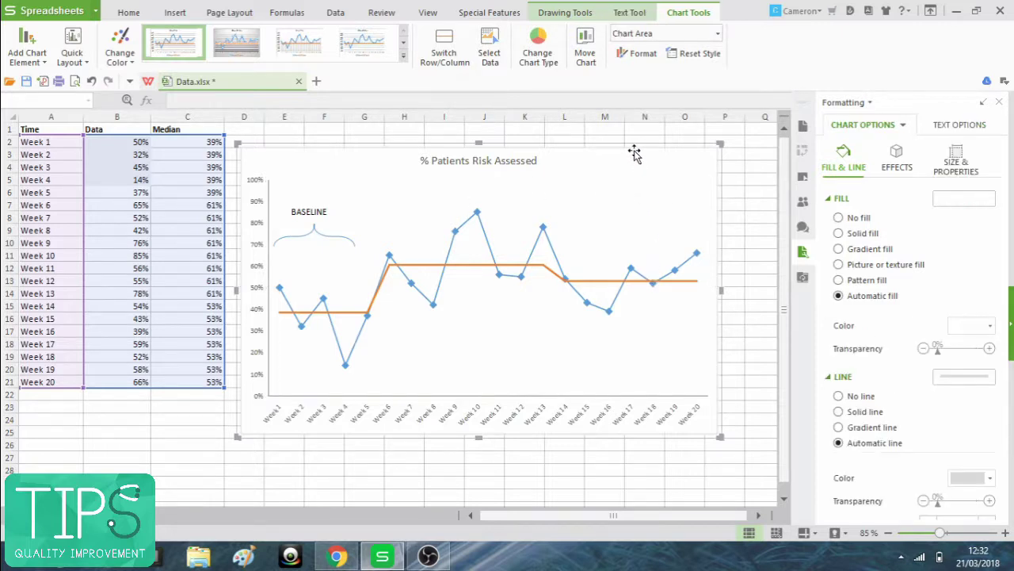
right_click(636, 153)
click(679, 166)
Paste the chart onto Paint's untitled 757×455 px canvas, then return to WPS Spreadsheets.
click(246, 559)
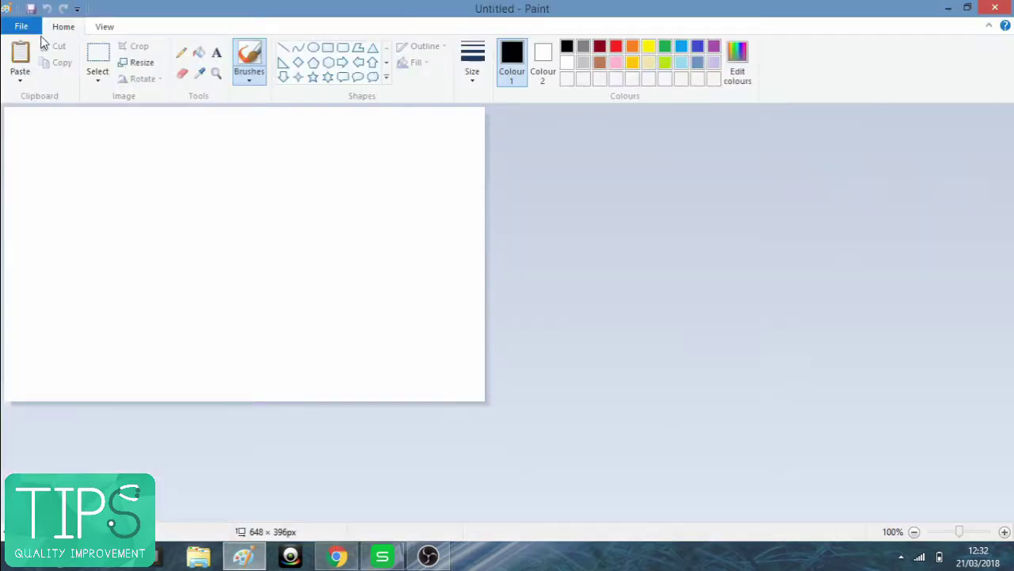
click(23, 29)
click(680, 210)
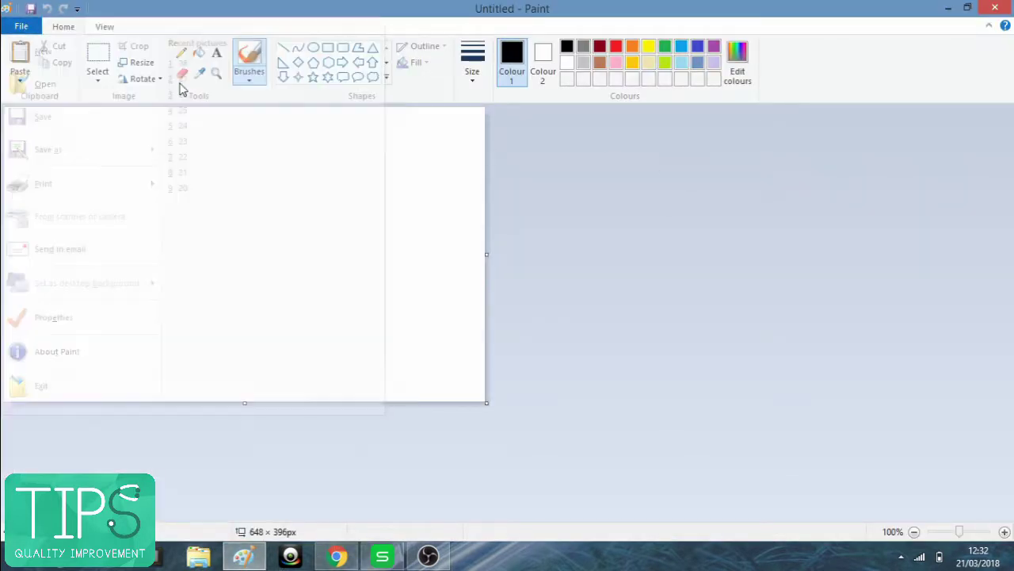
click(20, 52)
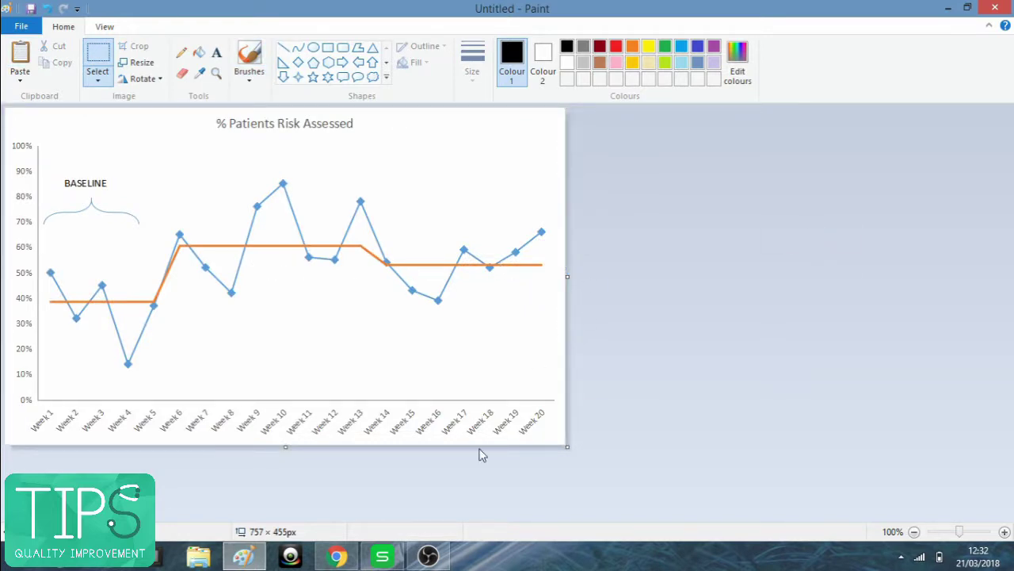
click(382, 557)
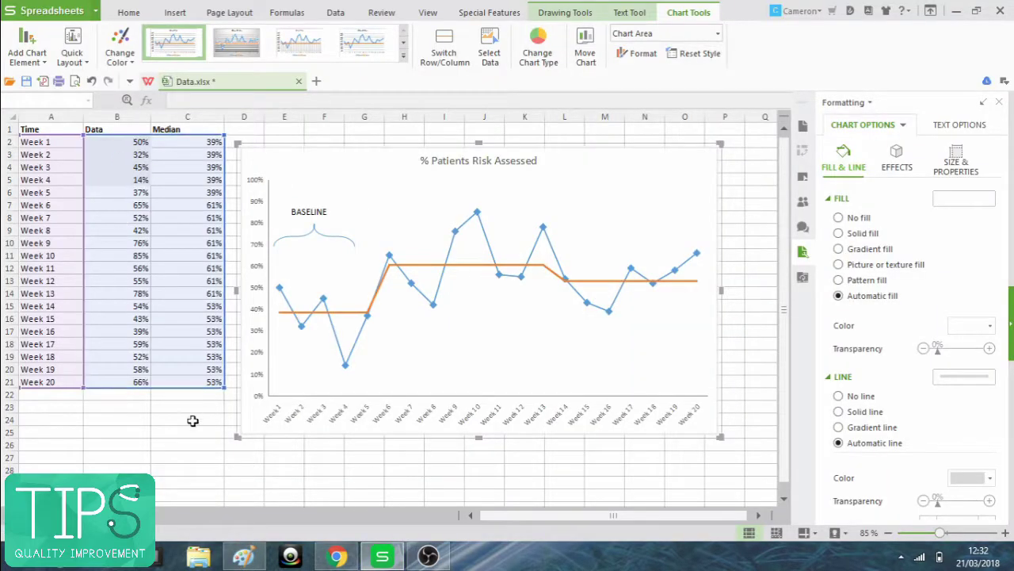
click(129, 13)
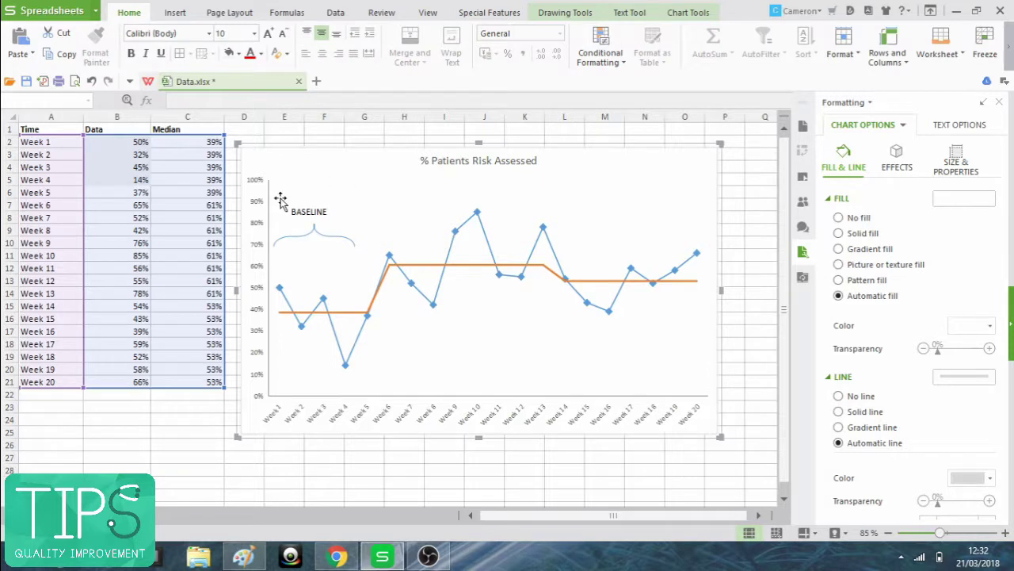